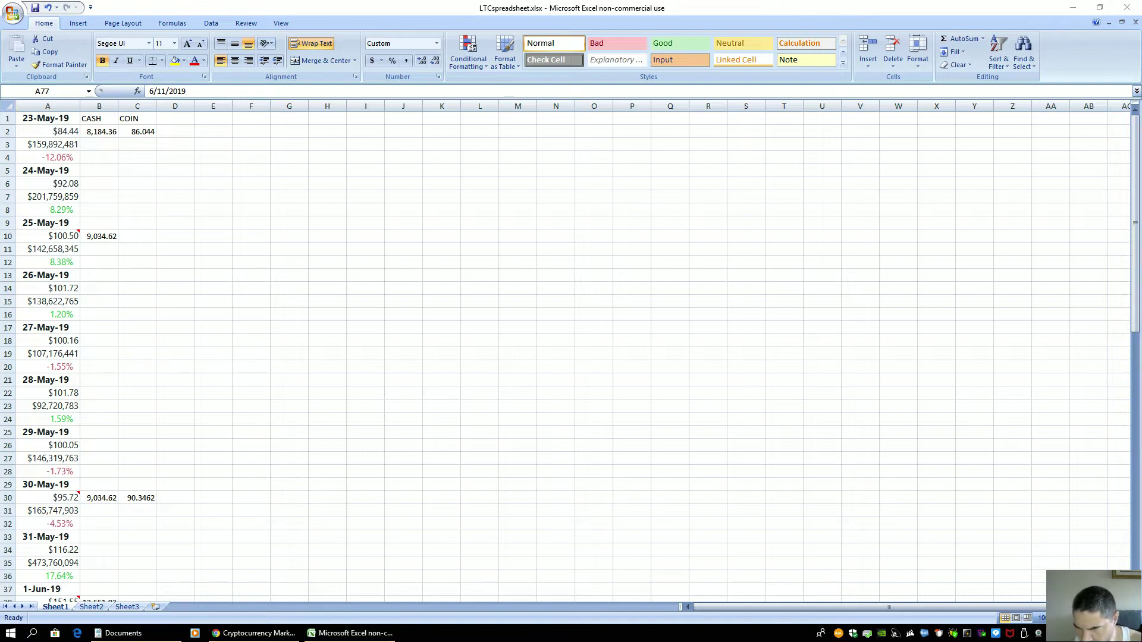
Check the current date and time and the live LTC-USD price on Coinbase Pro
left_click(1112, 633)
left_click(838, 562)
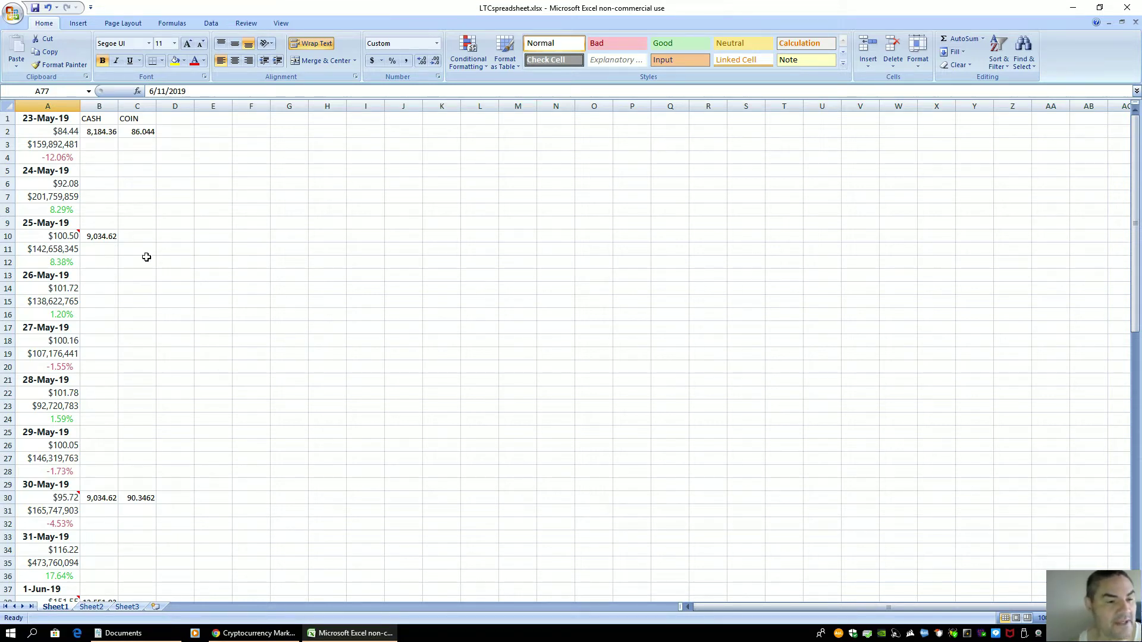
left_click(42, 277)
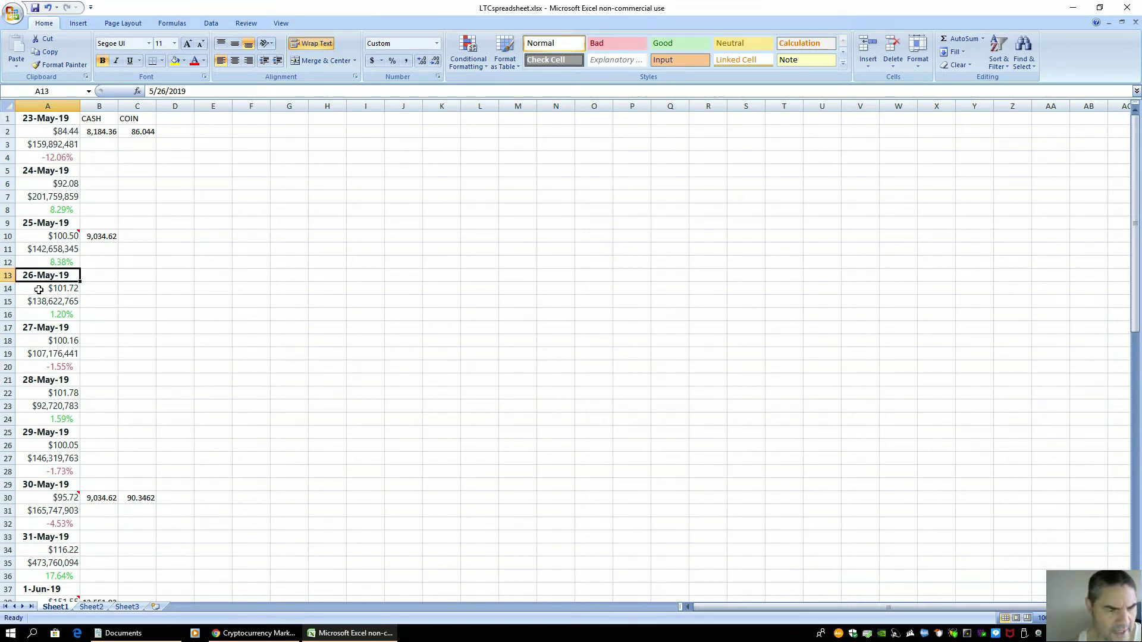
left_click(276, 637)
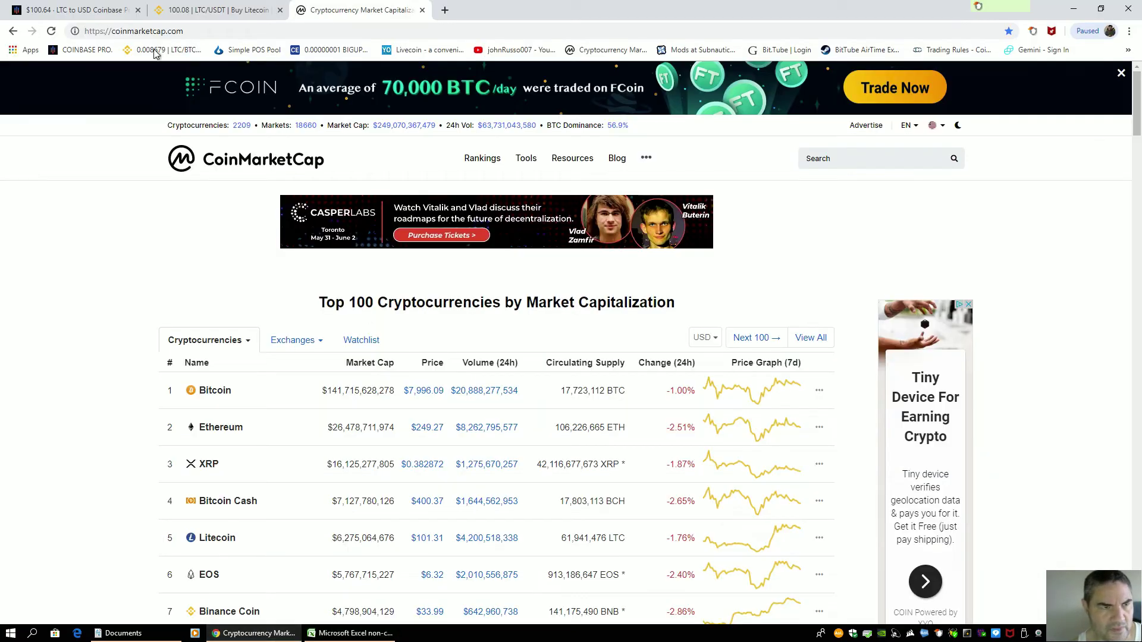
left_click(70, 10)
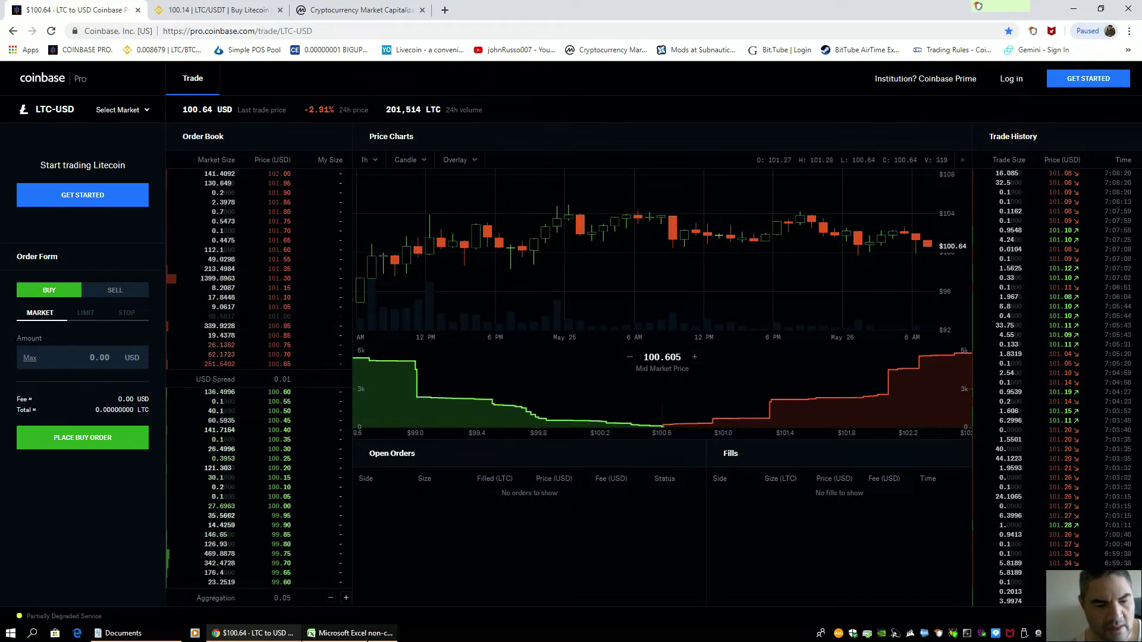
left_click(351, 632)
Review the 26–30 May prices in A14, A18, A22, A26 and A30
left_click(51, 291)
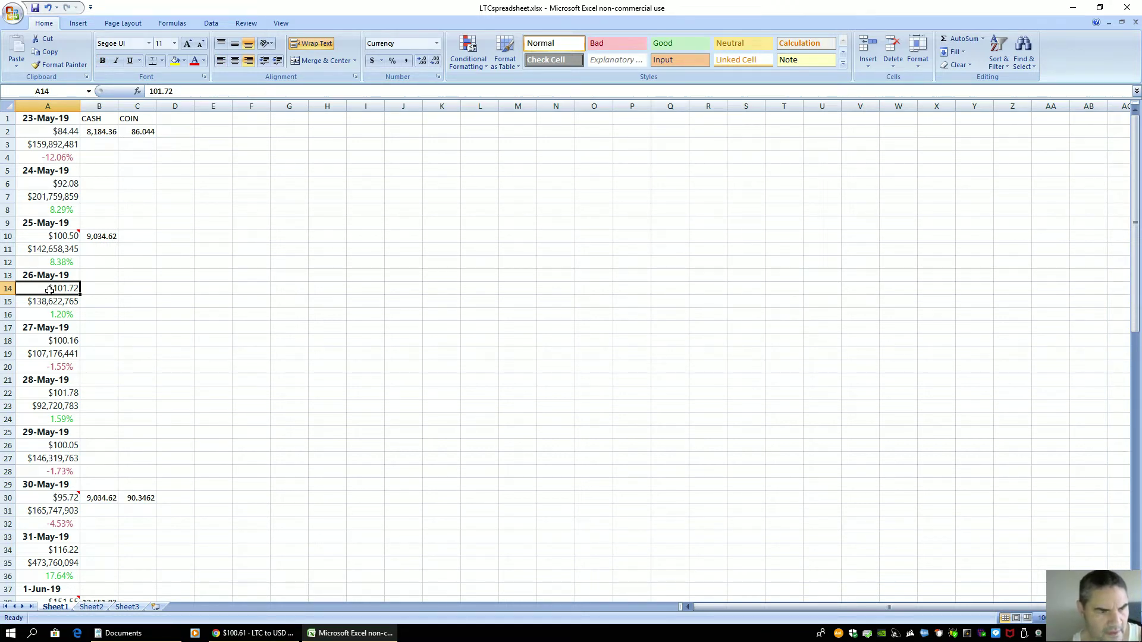
left_click(33, 338)
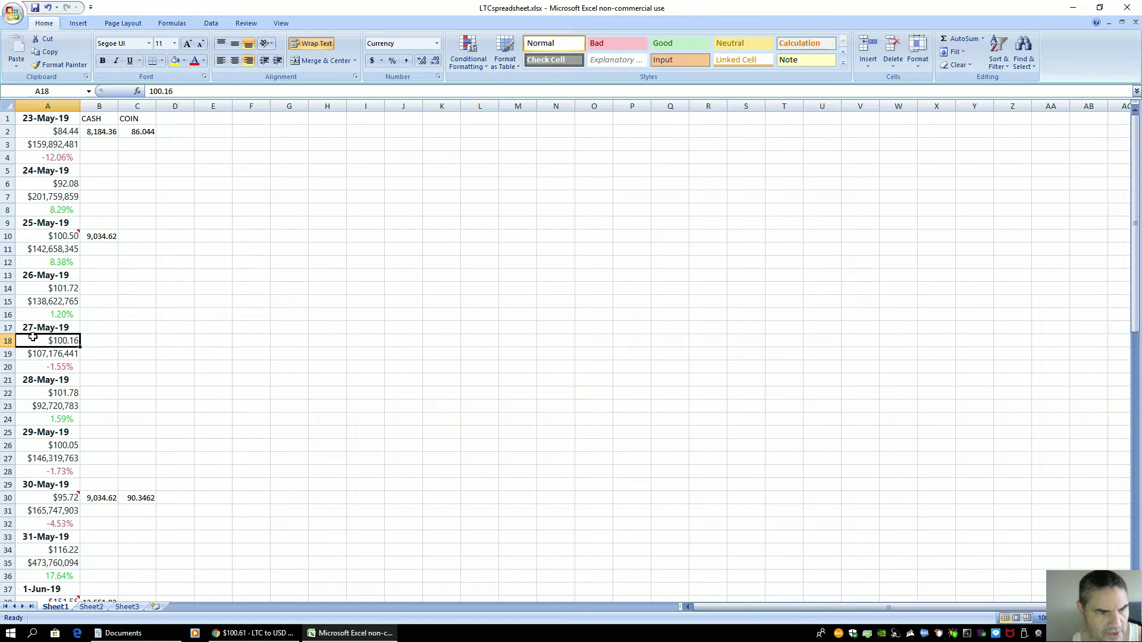
left_click(34, 394)
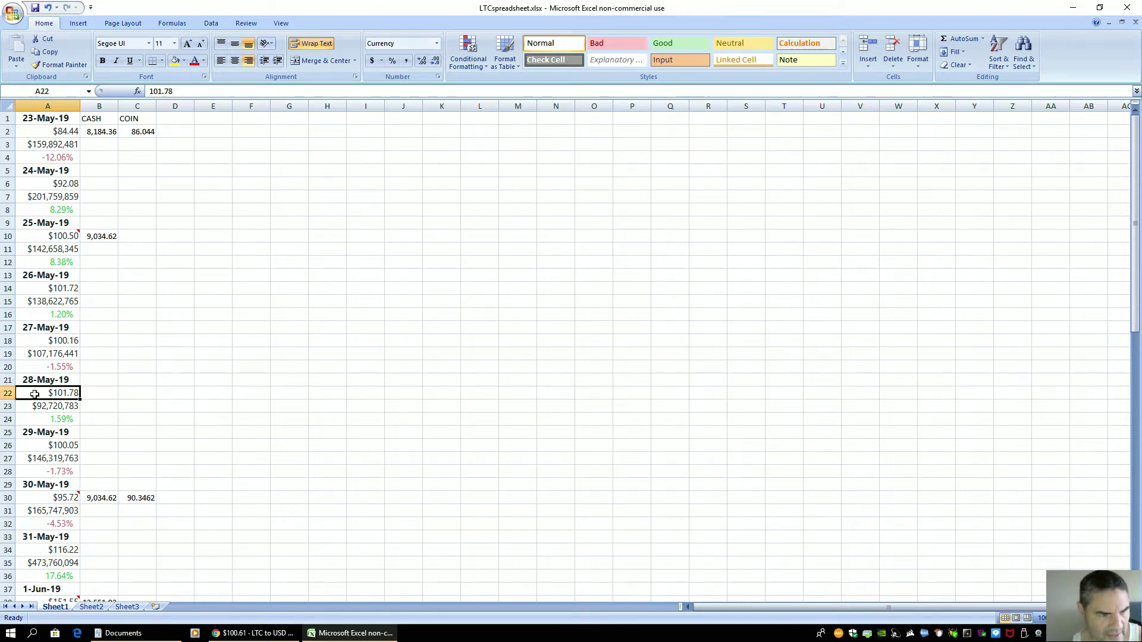
left_click(39, 444)
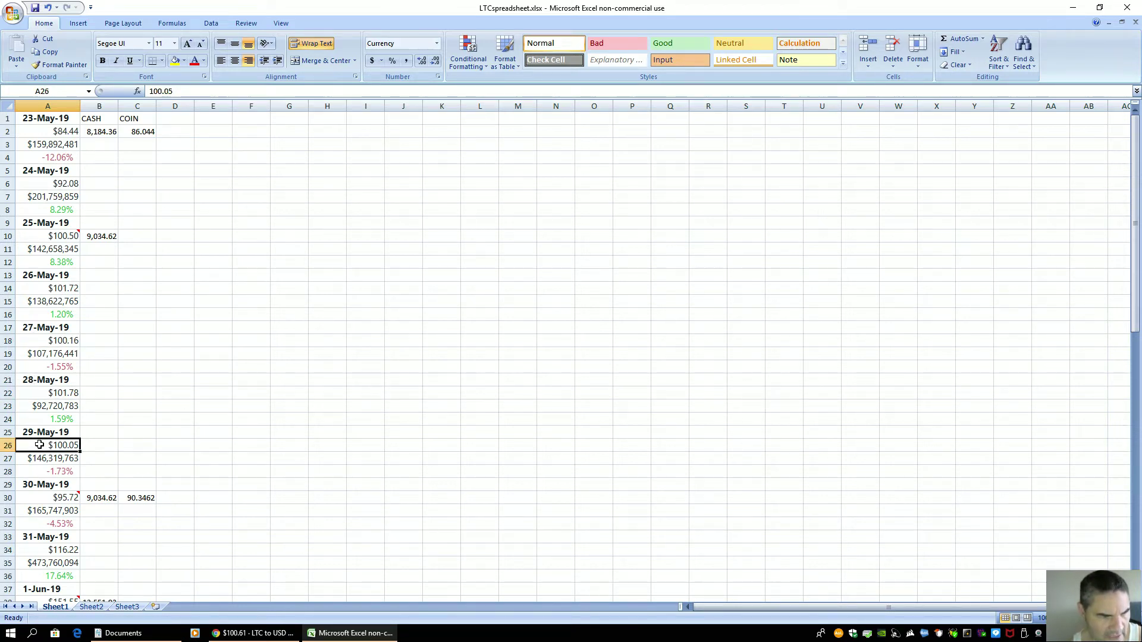
left_click(43, 498)
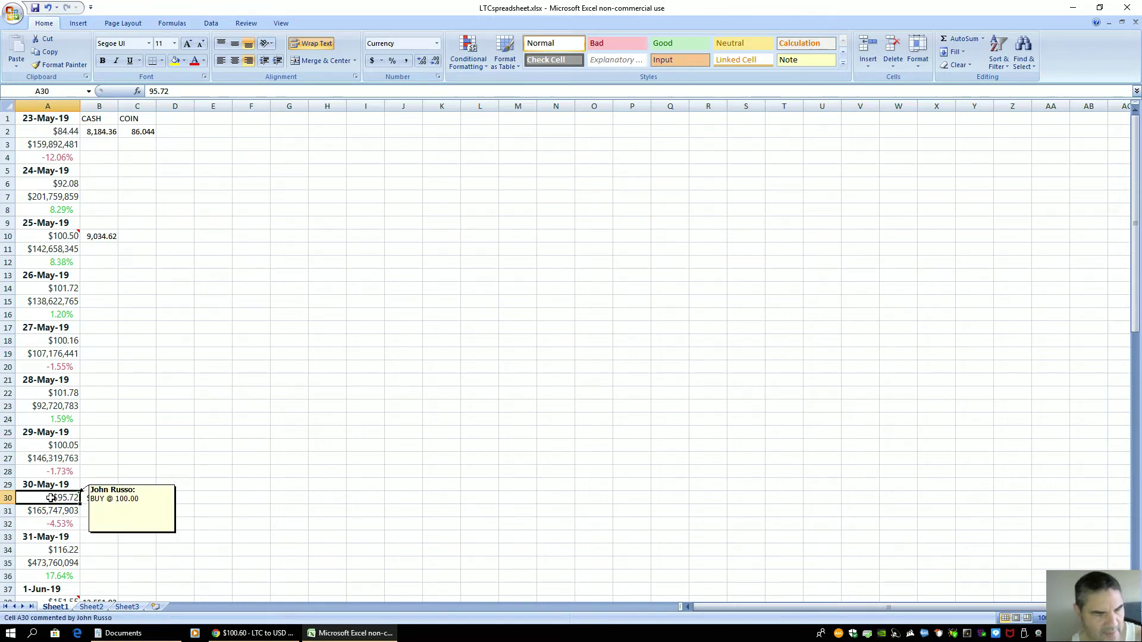
Edit the A30 comment, deleting '@ 100.00' so it reads just BUY
right_click(50, 497)
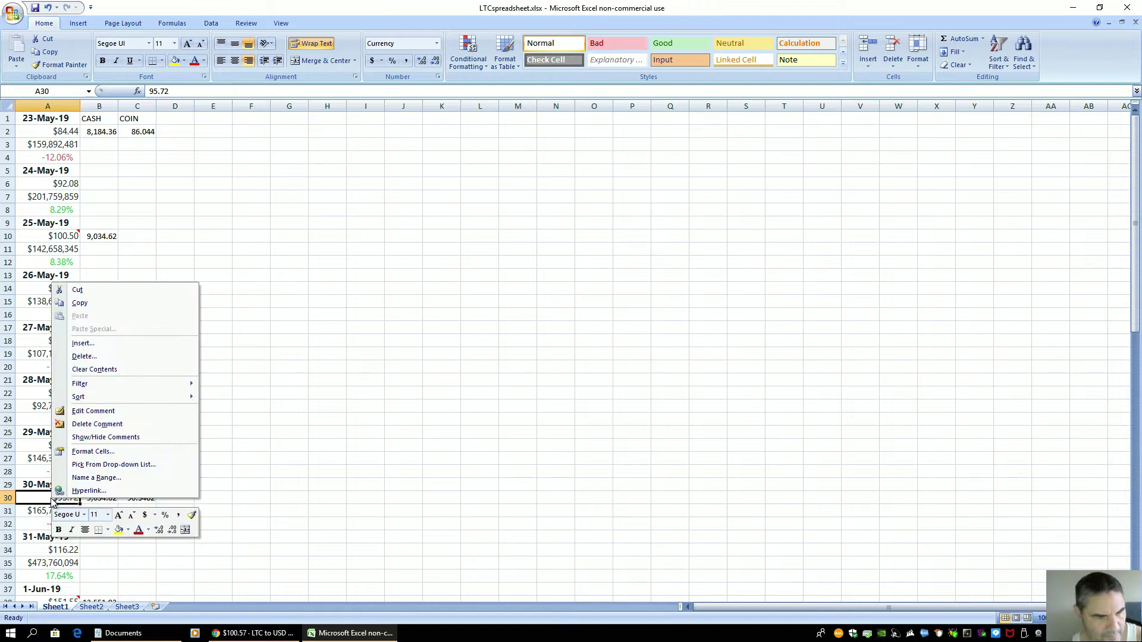
left_click(111, 412)
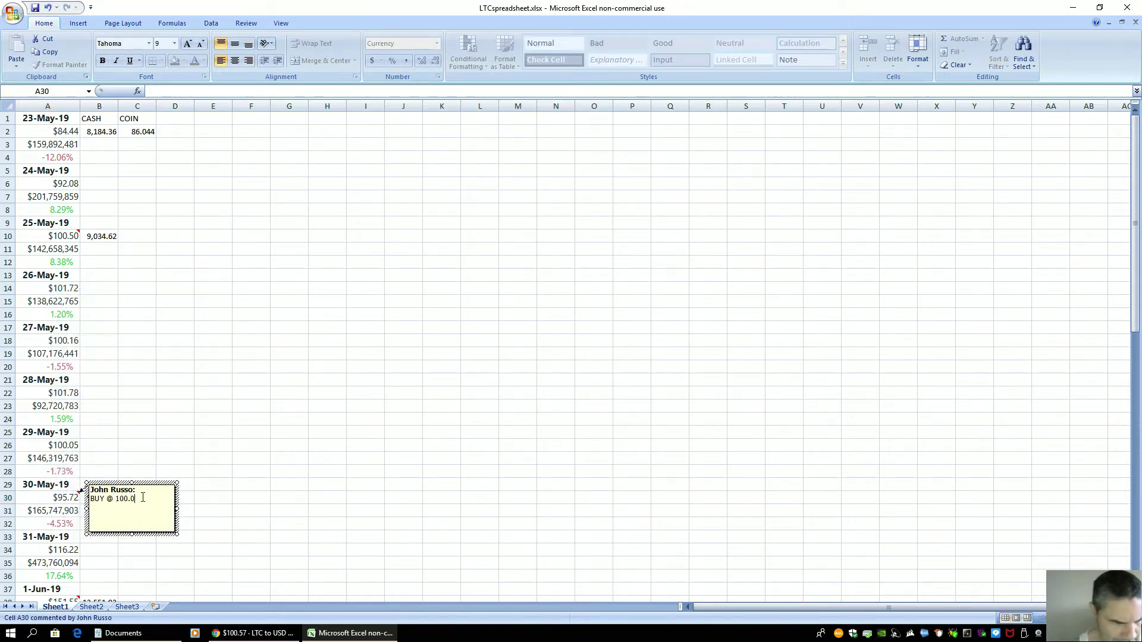
key("BackSpace")
key("BackSpace")
key("BackSpace")
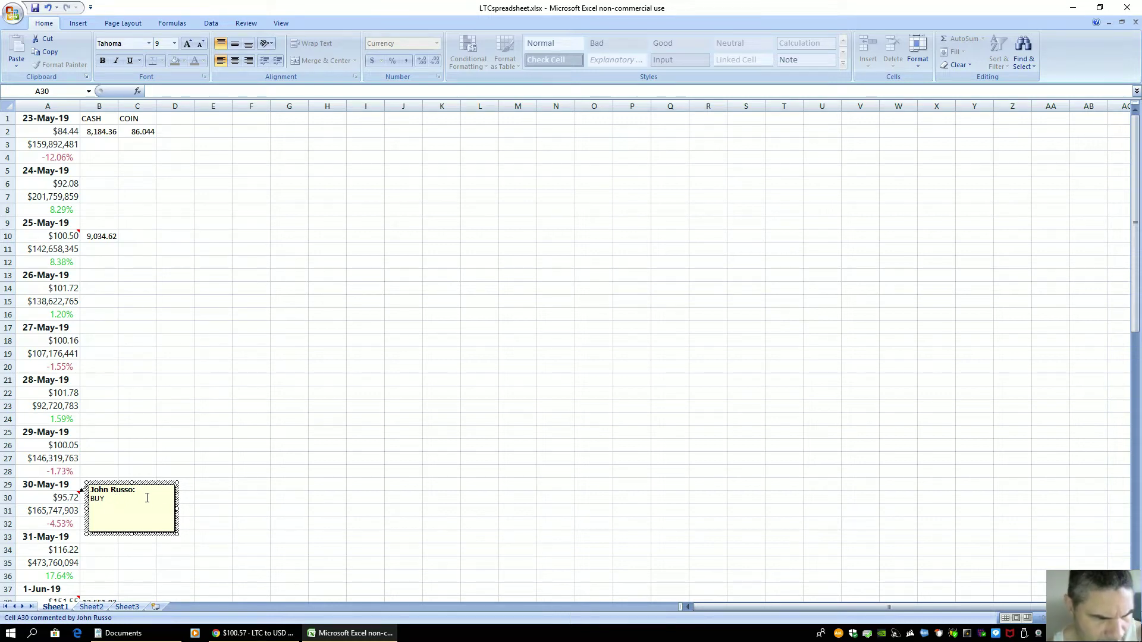
left_click(234, 535)
left_click(36, 498)
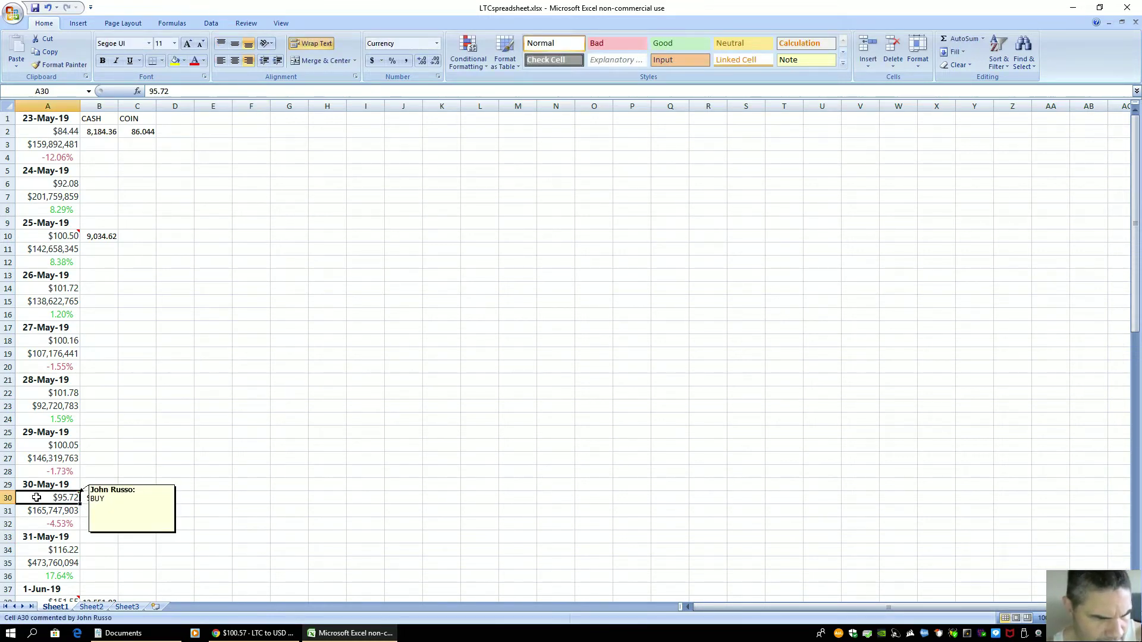
scroll(148, 531, "down", 1)
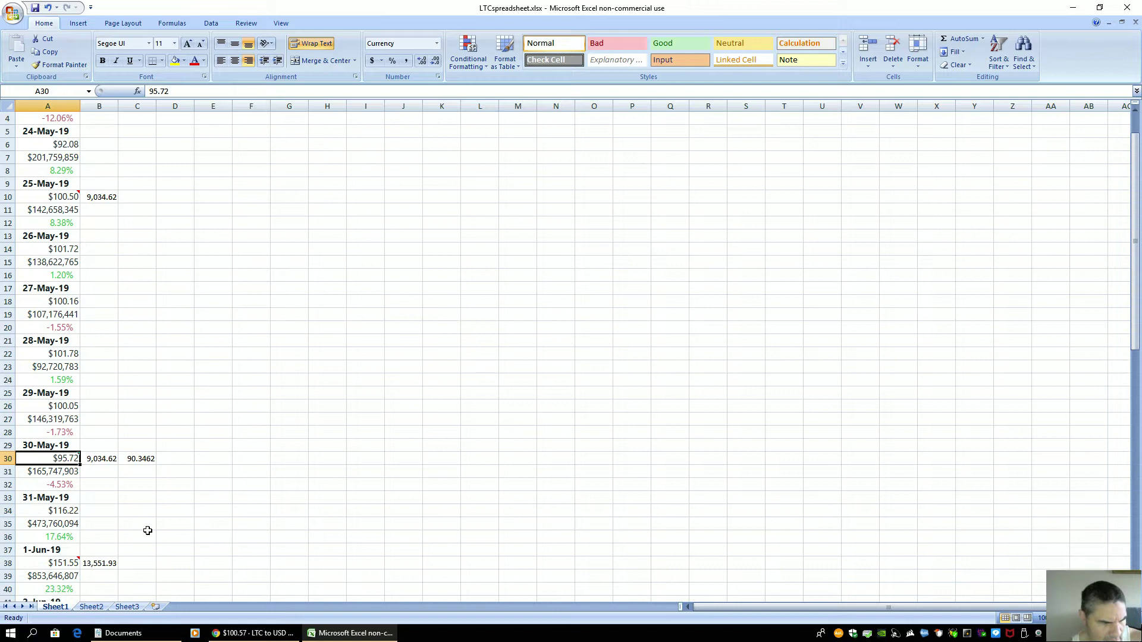
left_click(23, 512)
scroll(156, 509, "down", 2)
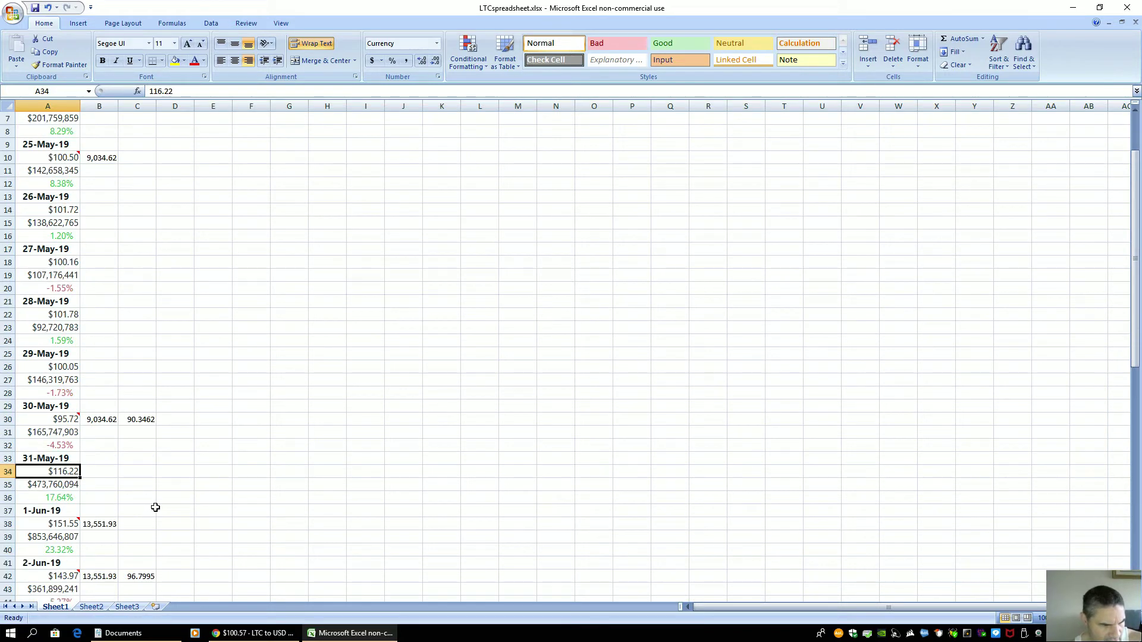
mouse_move(31, 489)
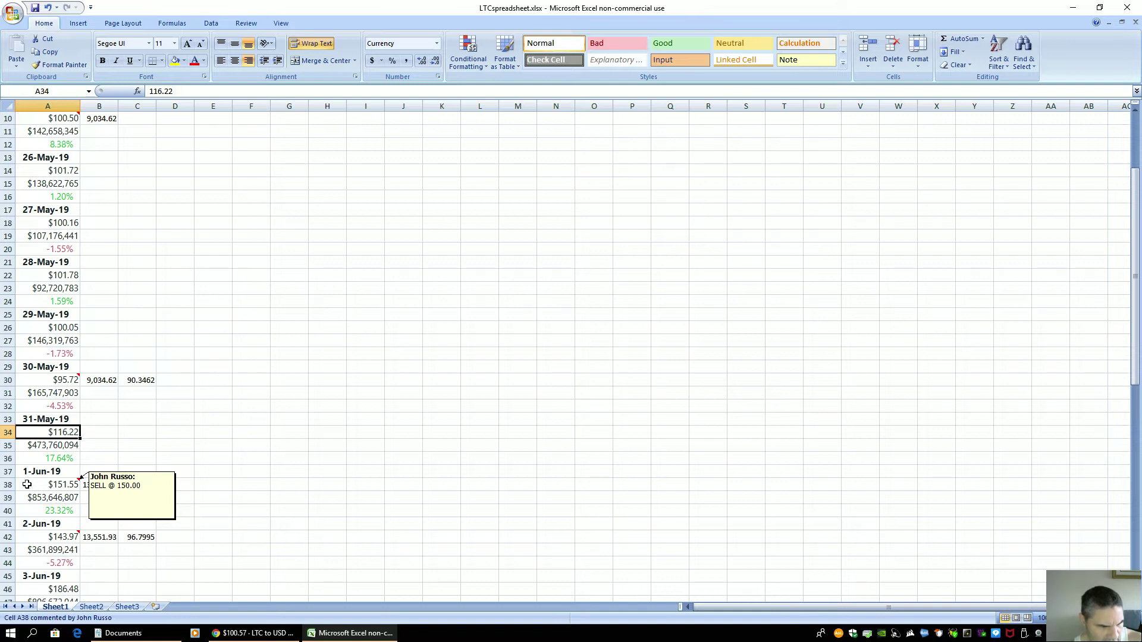
left_click(27, 484)
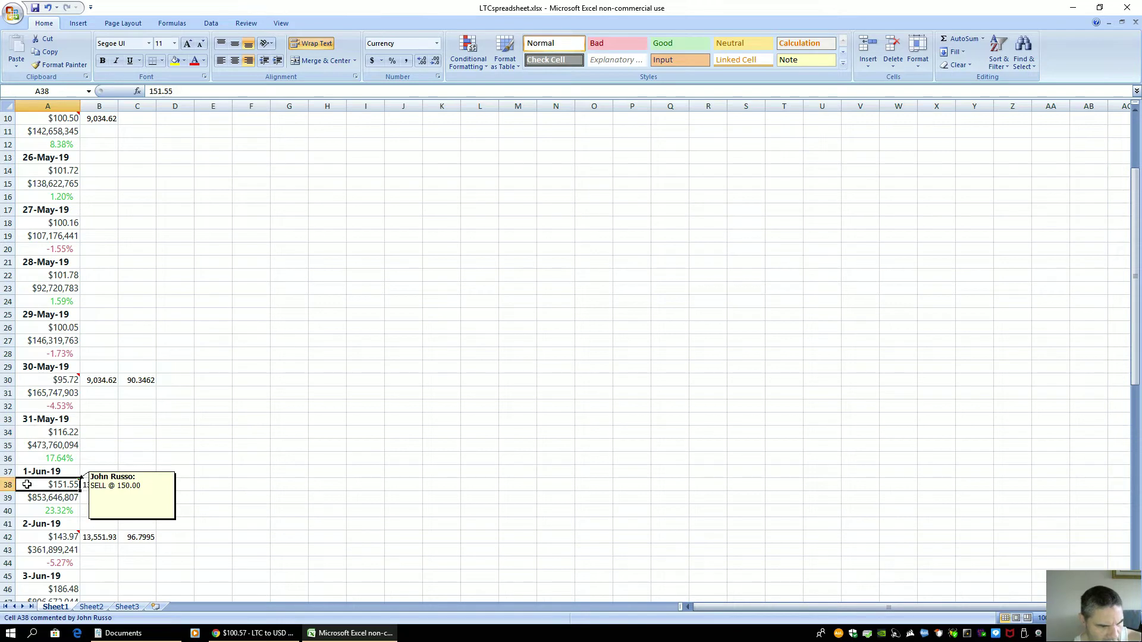
left_click(37, 534)
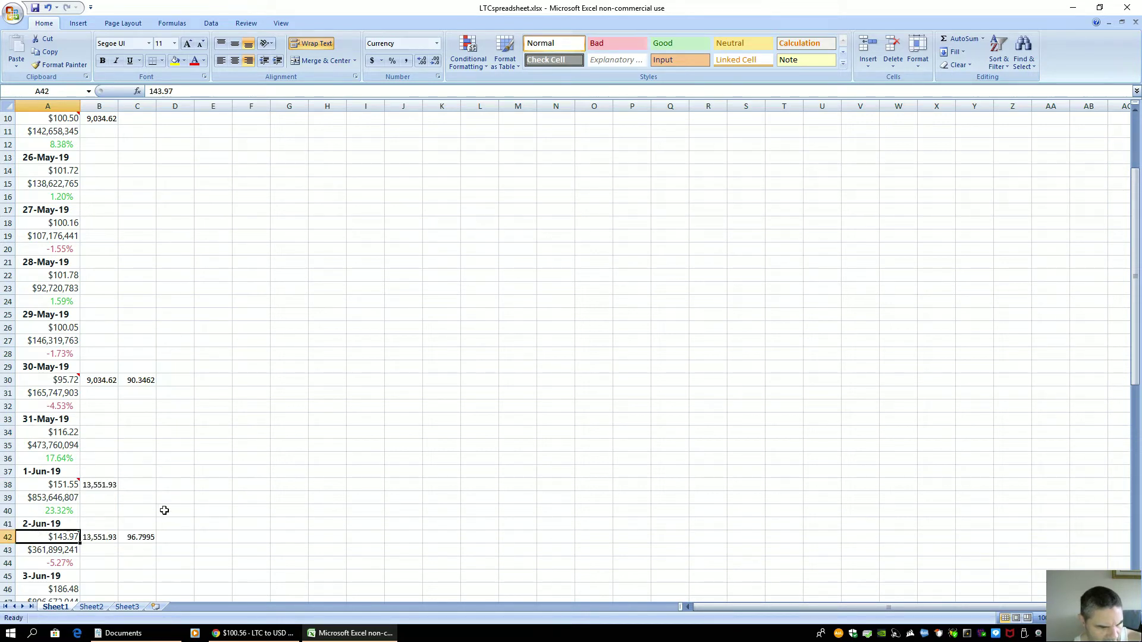
scroll(163, 510, "down", 3)
left_click(29, 471)
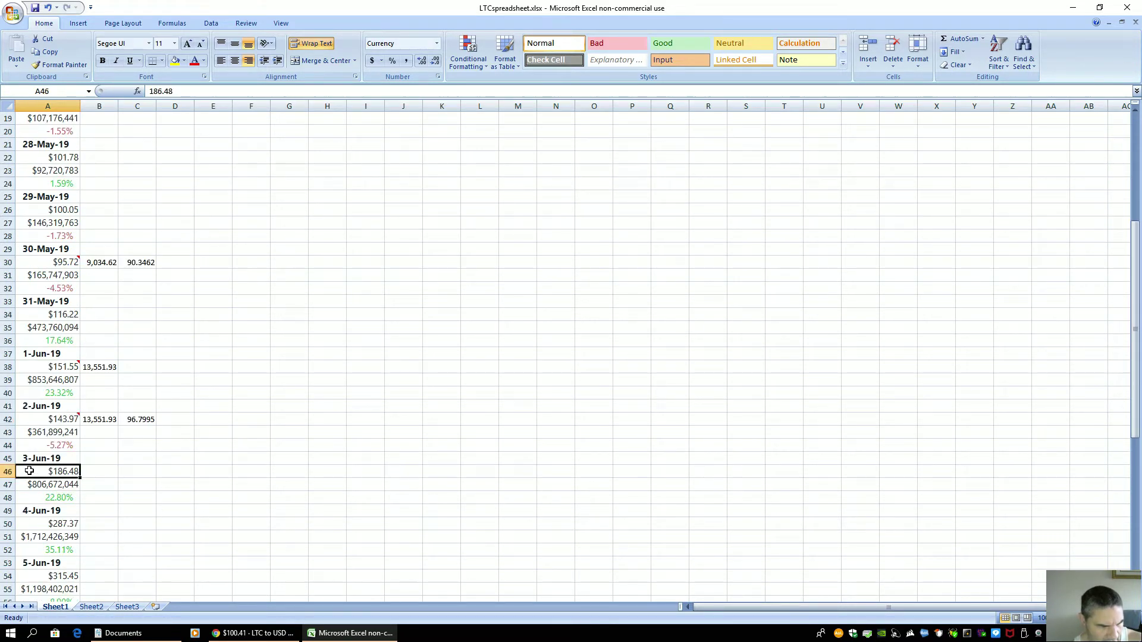
left_click(32, 528)
scroll(46, 572, "down", 2)
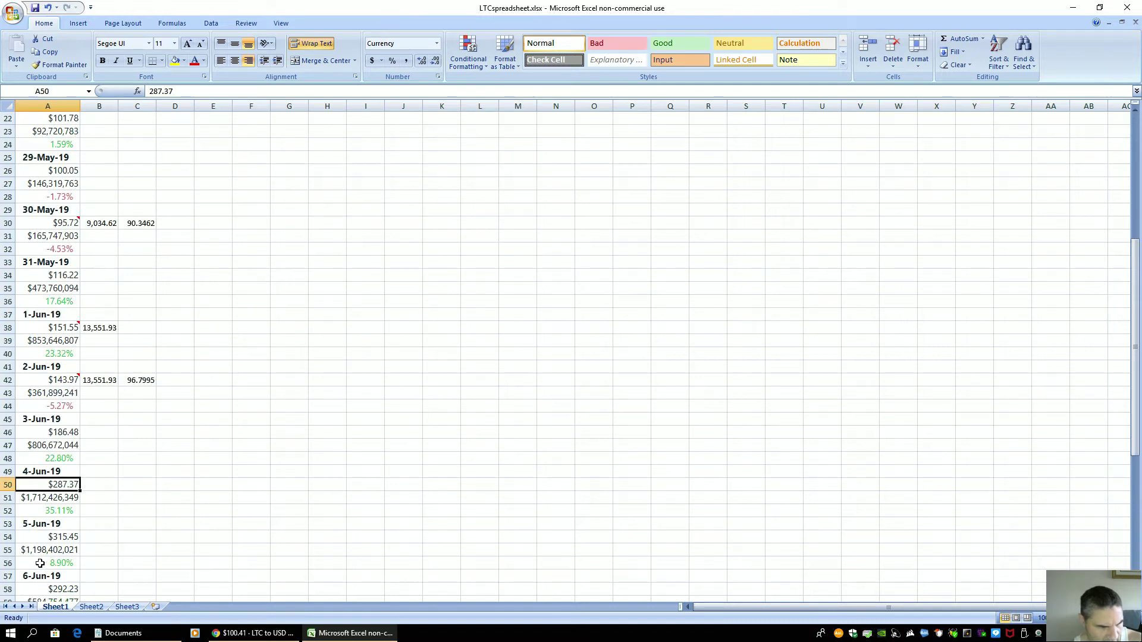
left_click(27, 497)
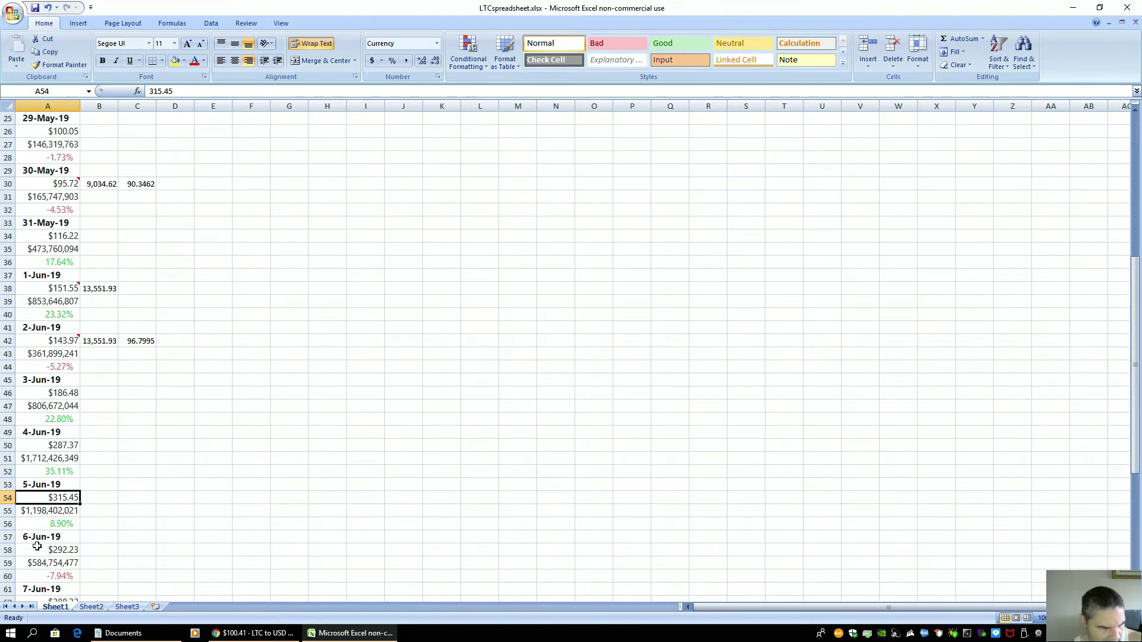
scroll(44, 516, "down", 1)
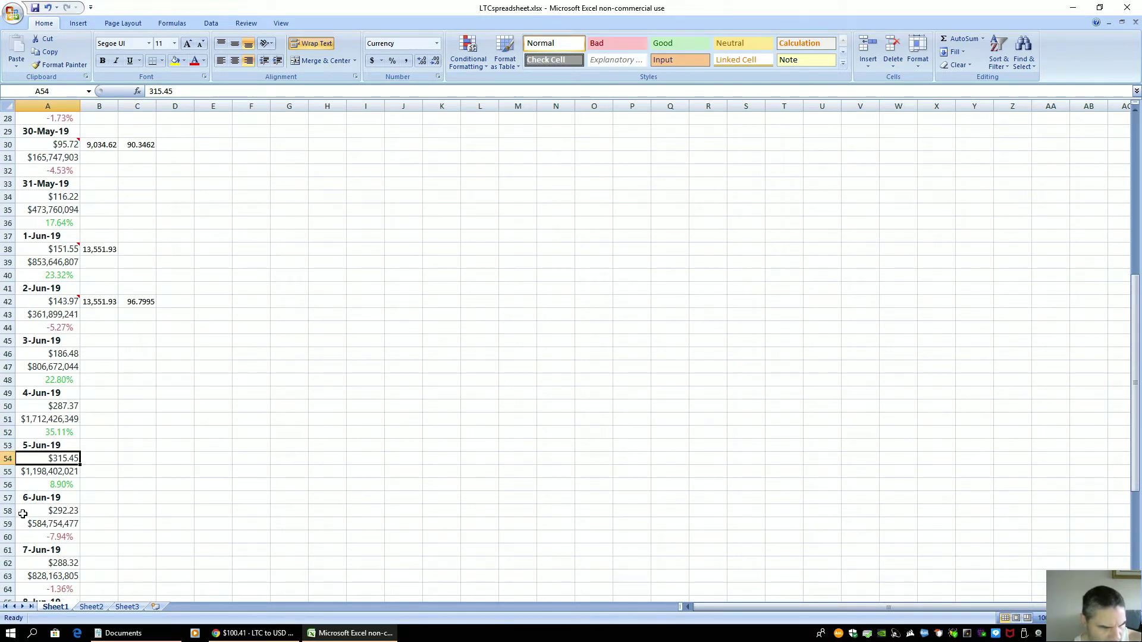
left_click(37, 511)
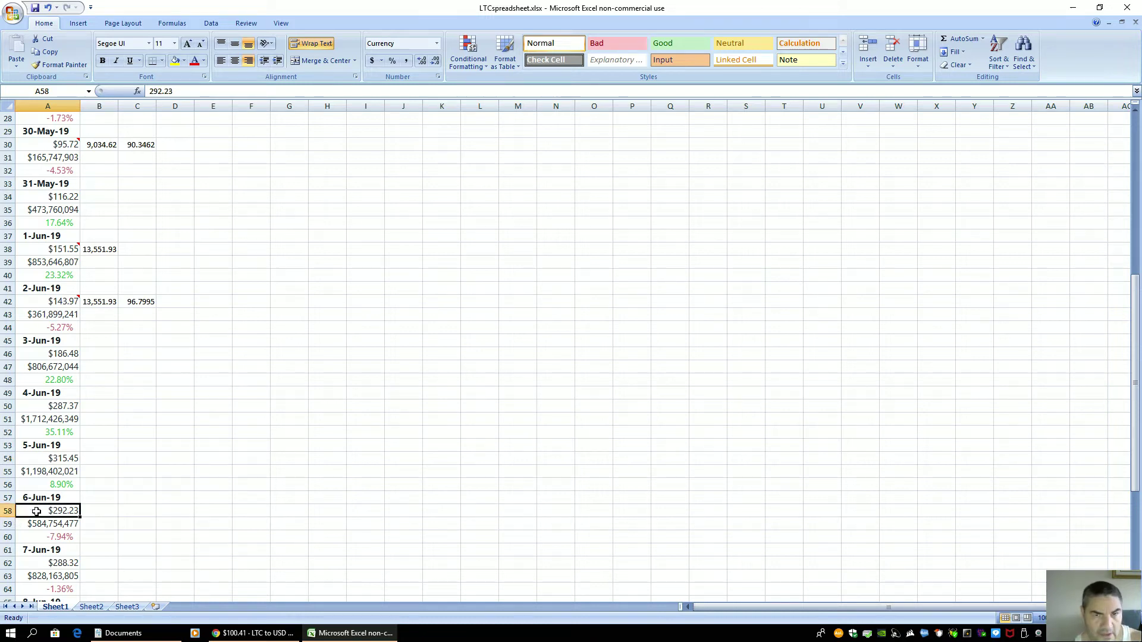
scroll(36, 511, "down", 1)
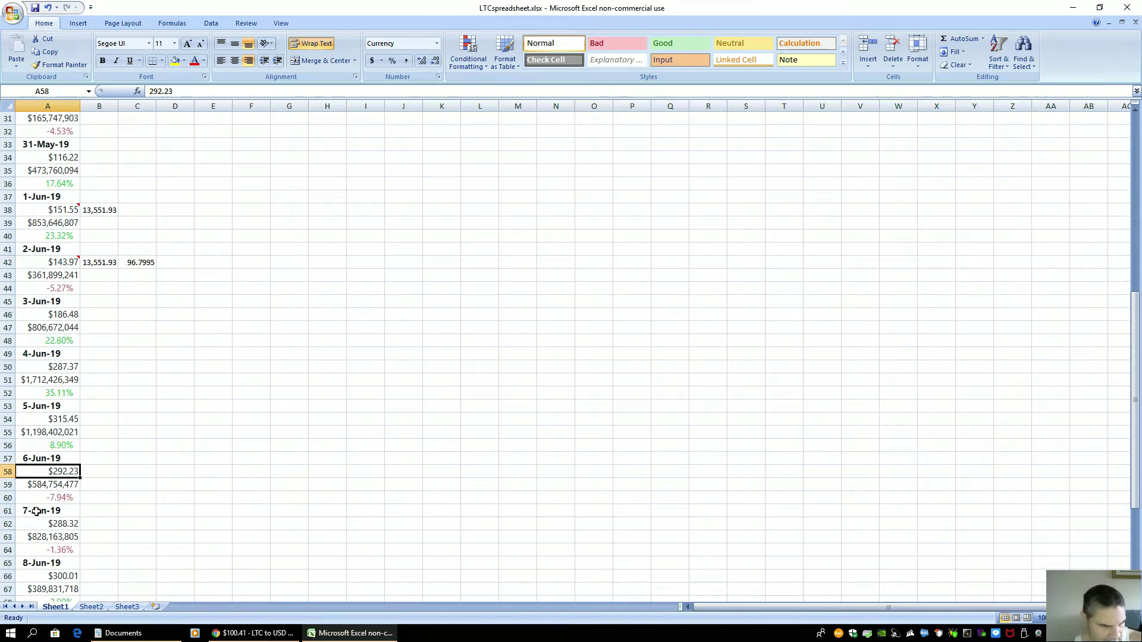
left_click(26, 525)
scroll(178, 511, "up", 10)
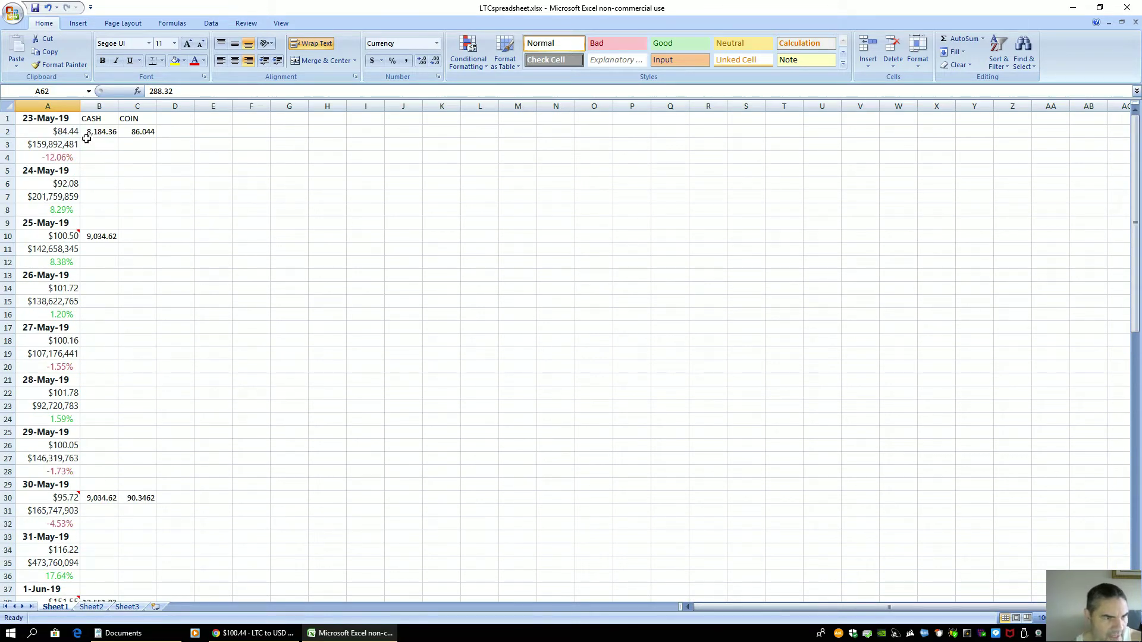
Review the 23–25 May prices in A2, A6 and A10, then bring up A10's context menu
left_click(54, 132)
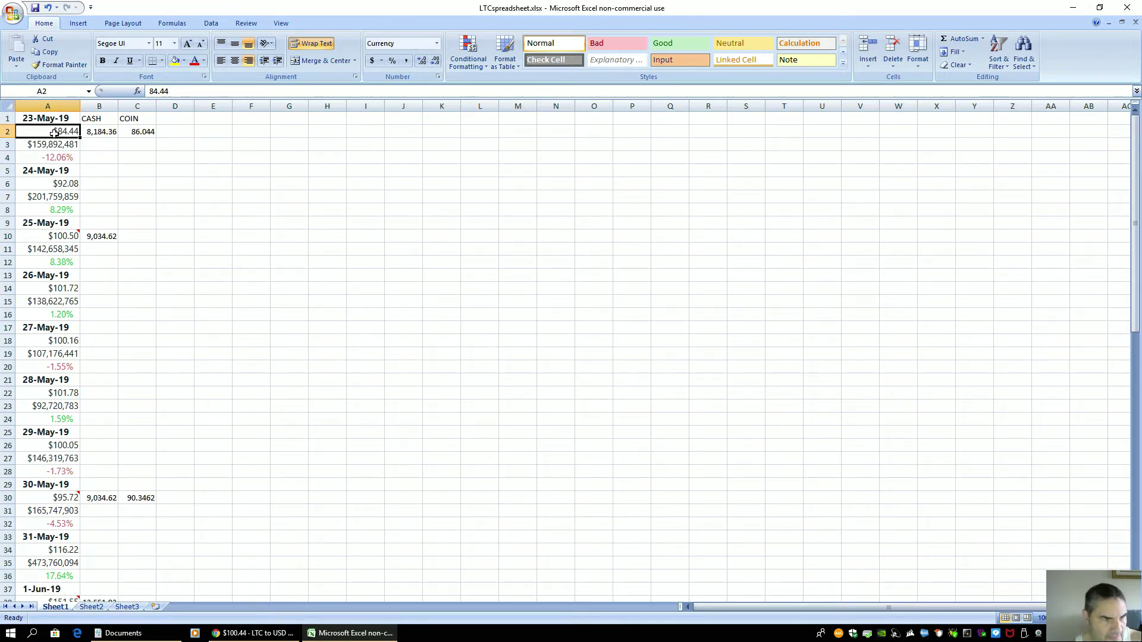
left_click(29, 183)
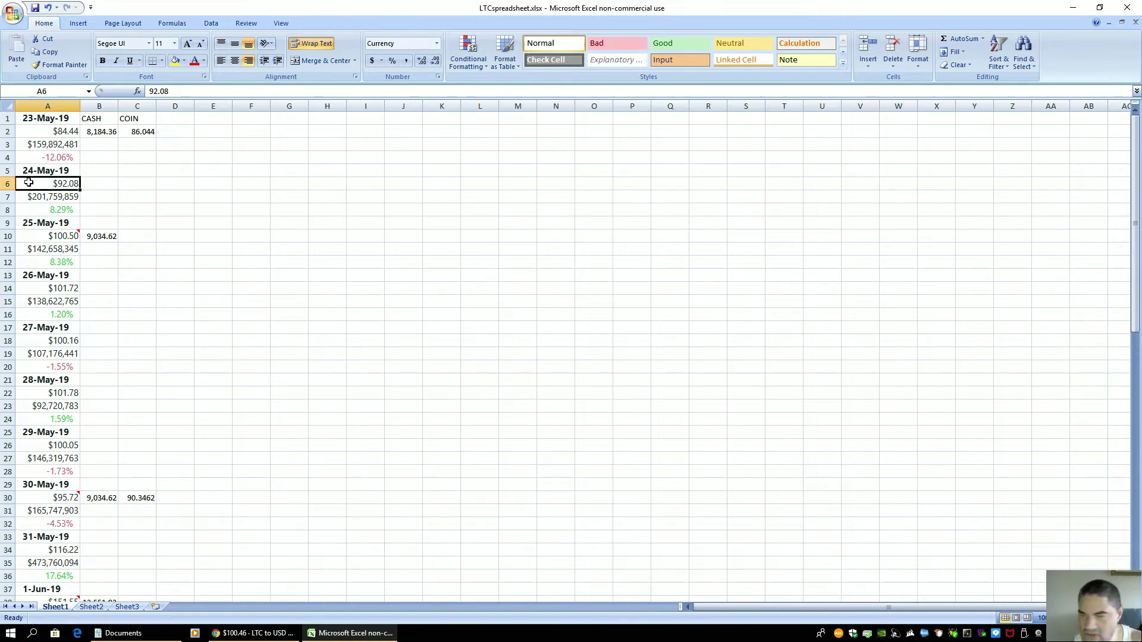
left_click(29, 239)
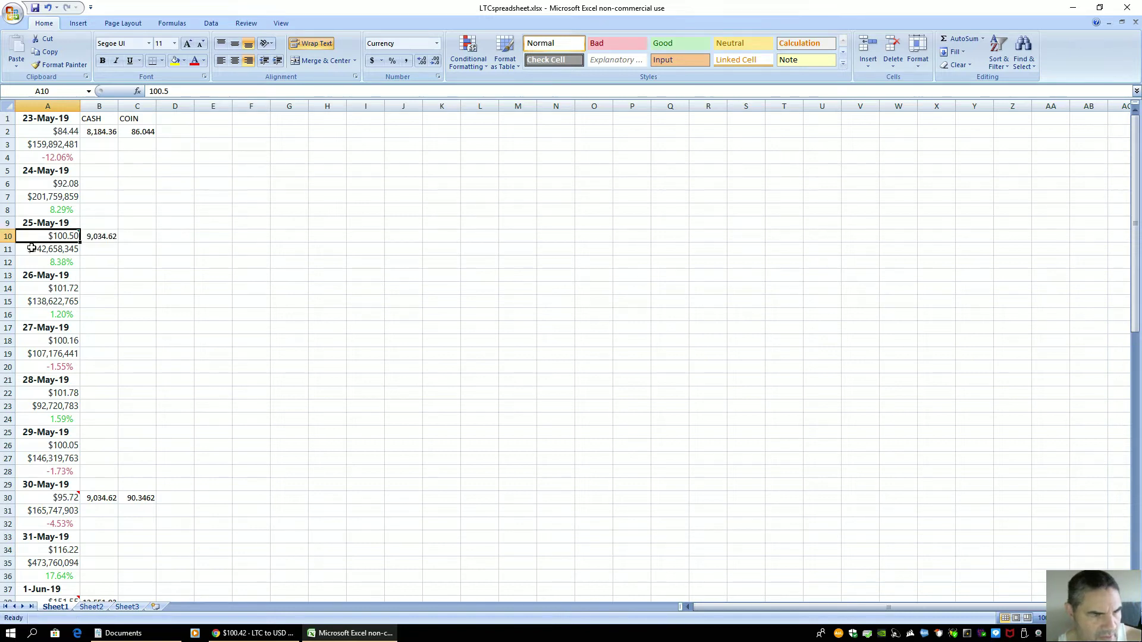
right_click(32, 239)
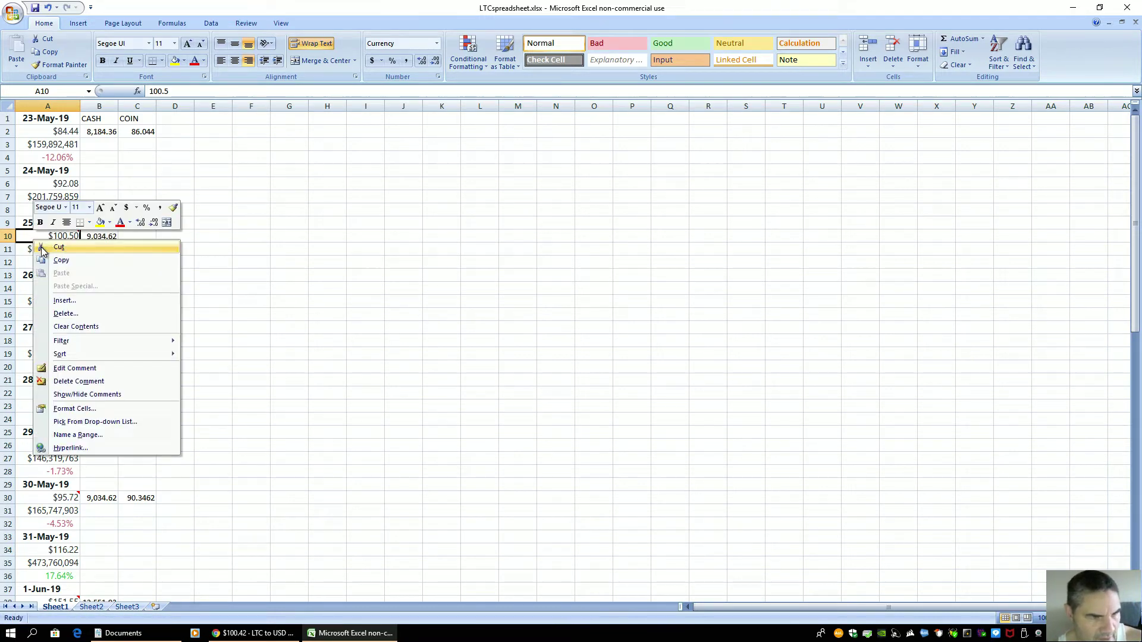
Edit A10's comment, removing 'AT 105.00' so only SELL remains
left_click(88, 369)
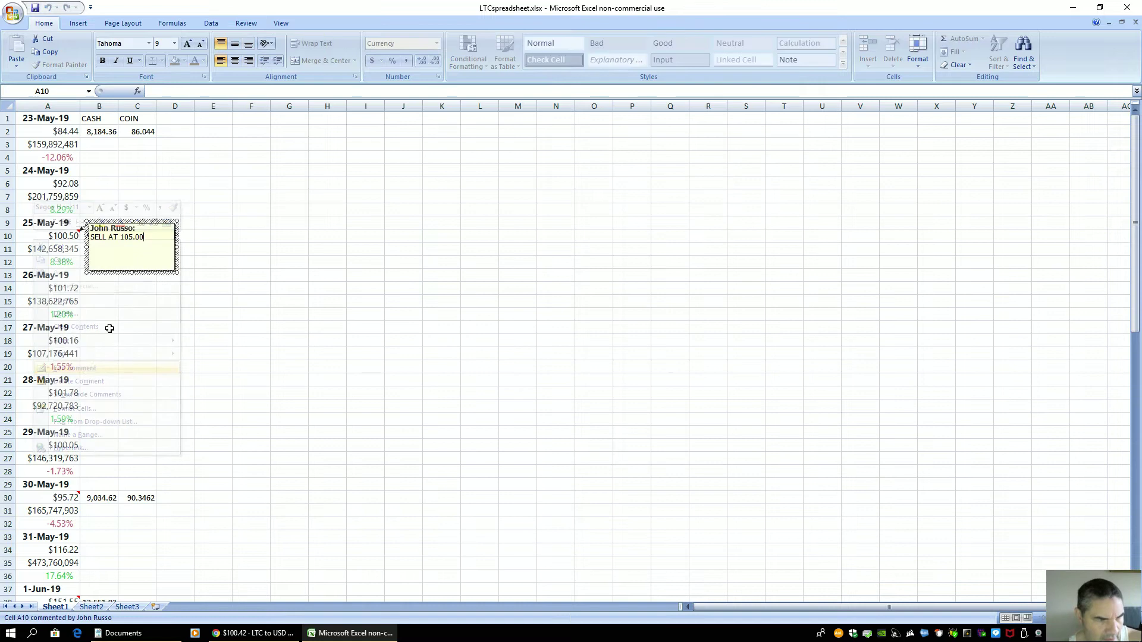
key("BackSpace")
key("BackSpace")
key("BackSpace")
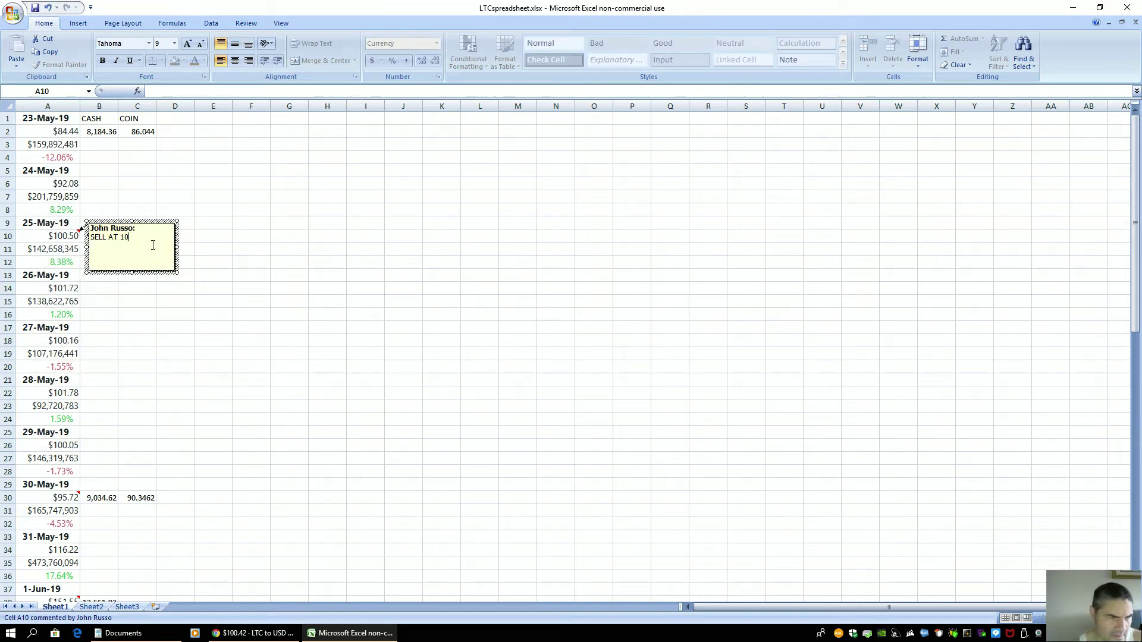
key("BackSpace")
key("BackSpace")
key("BackSpace")
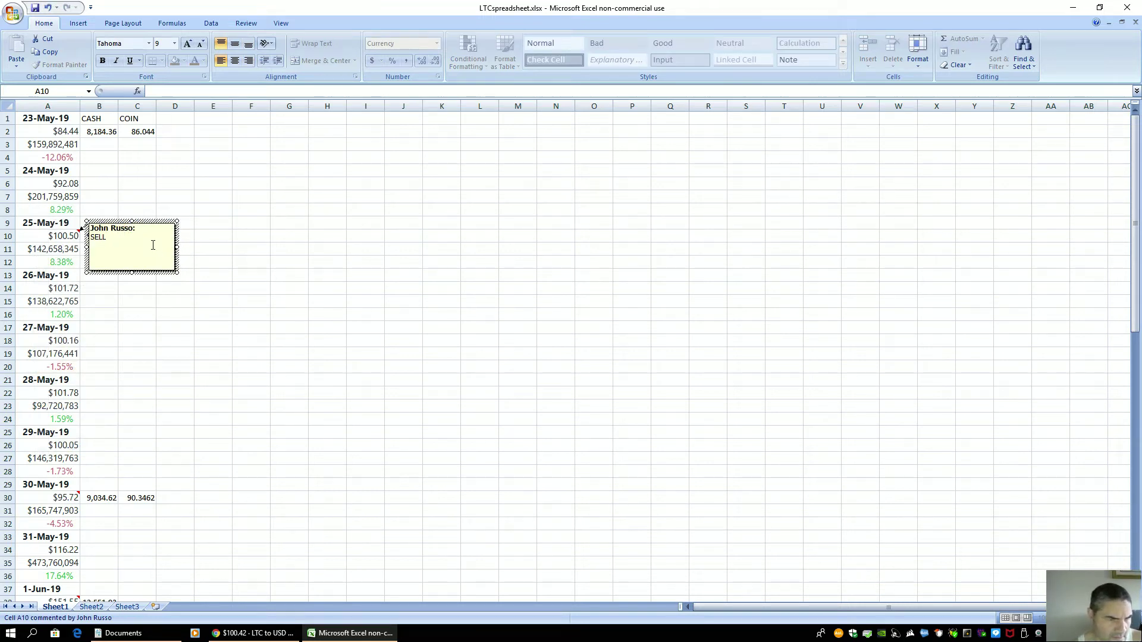
left_click(253, 275)
left_click(47, 236)
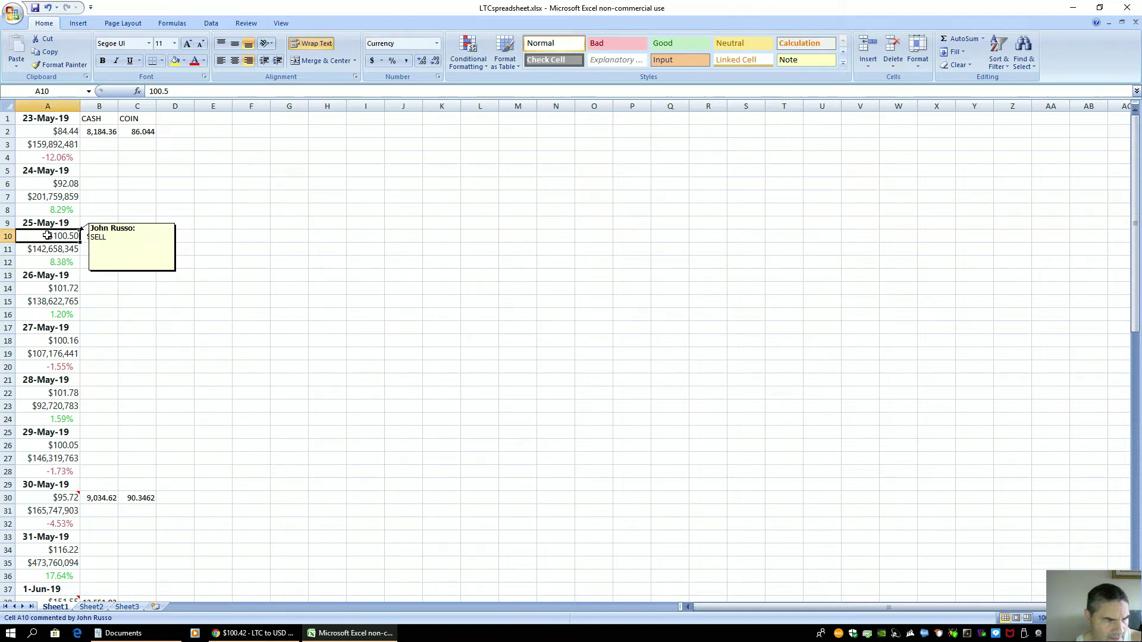
Review the 26–30 May prices and the BUY note on A30
left_click(43, 288)
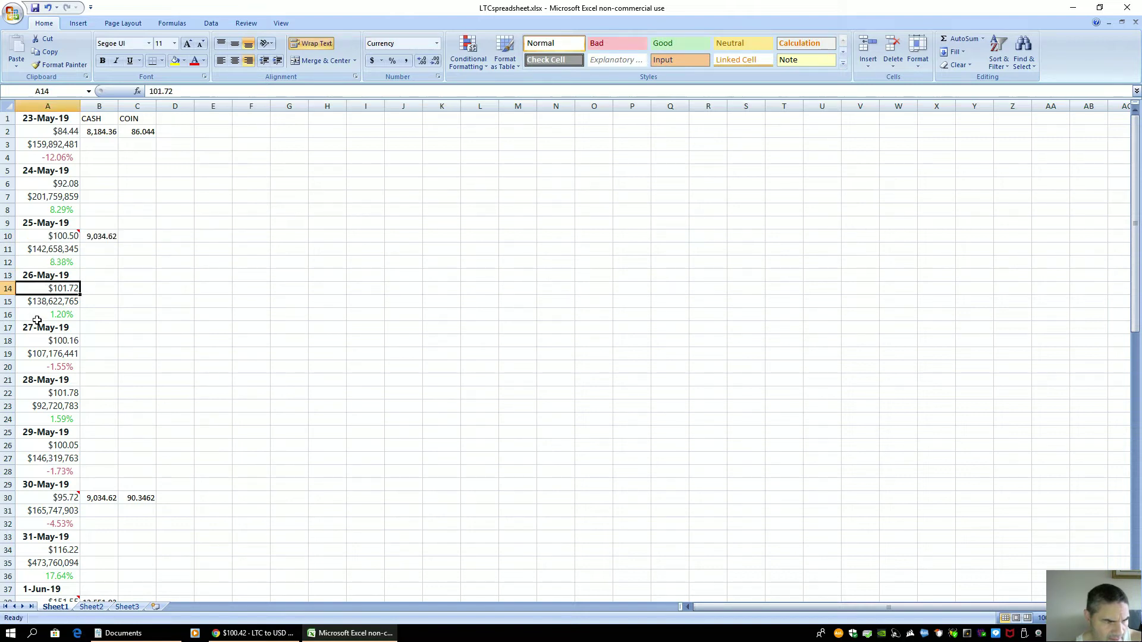
left_click(34, 341)
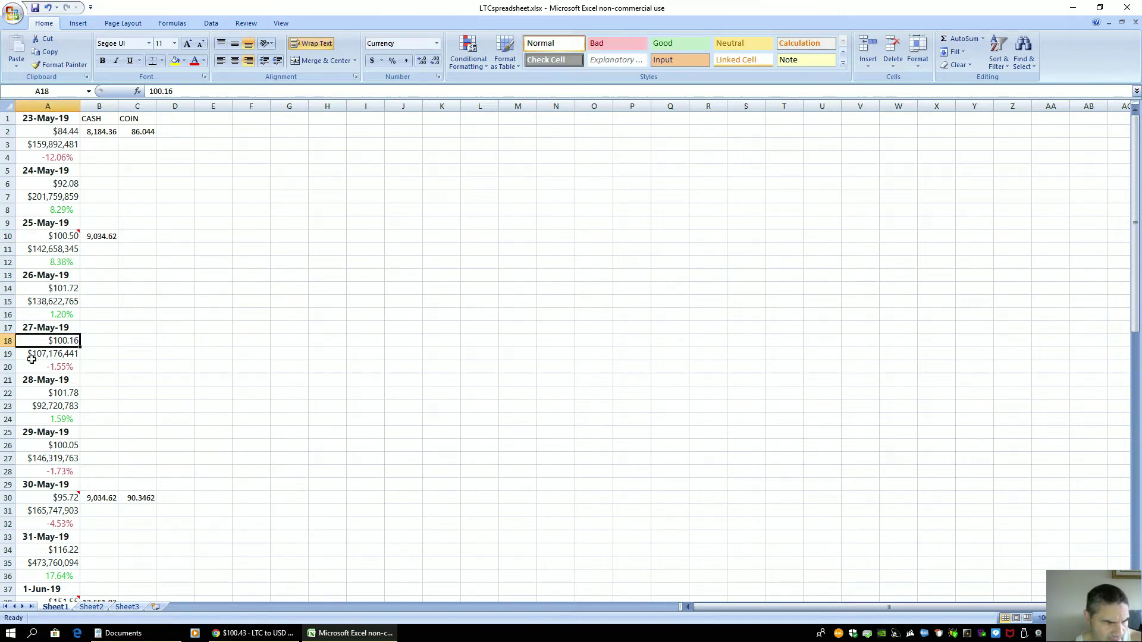
left_click(39, 433)
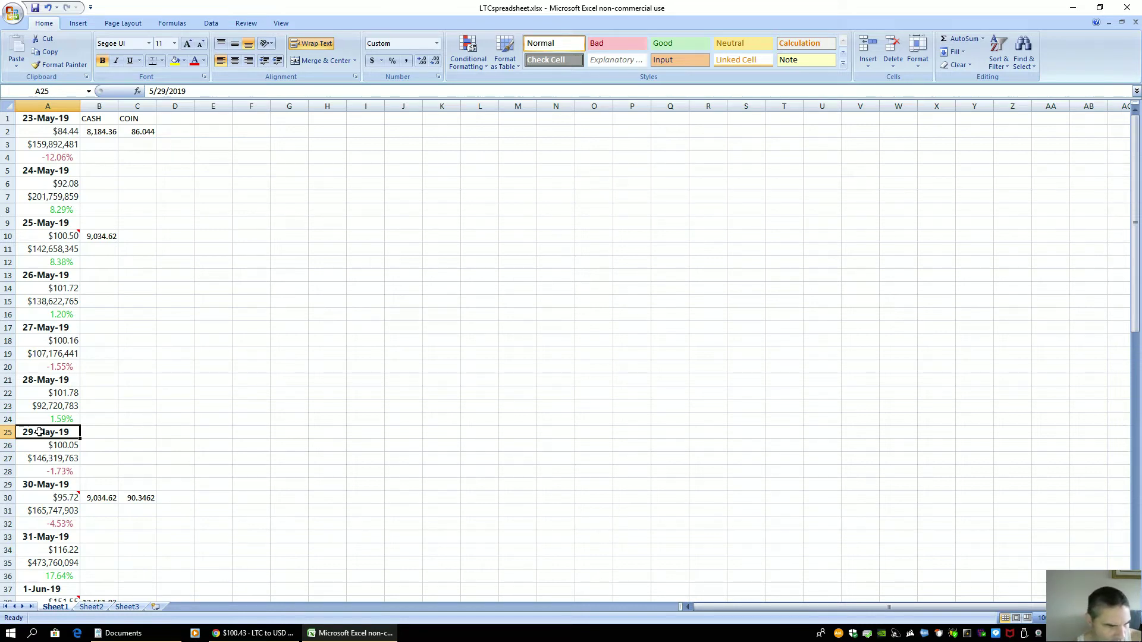
left_click(35, 444)
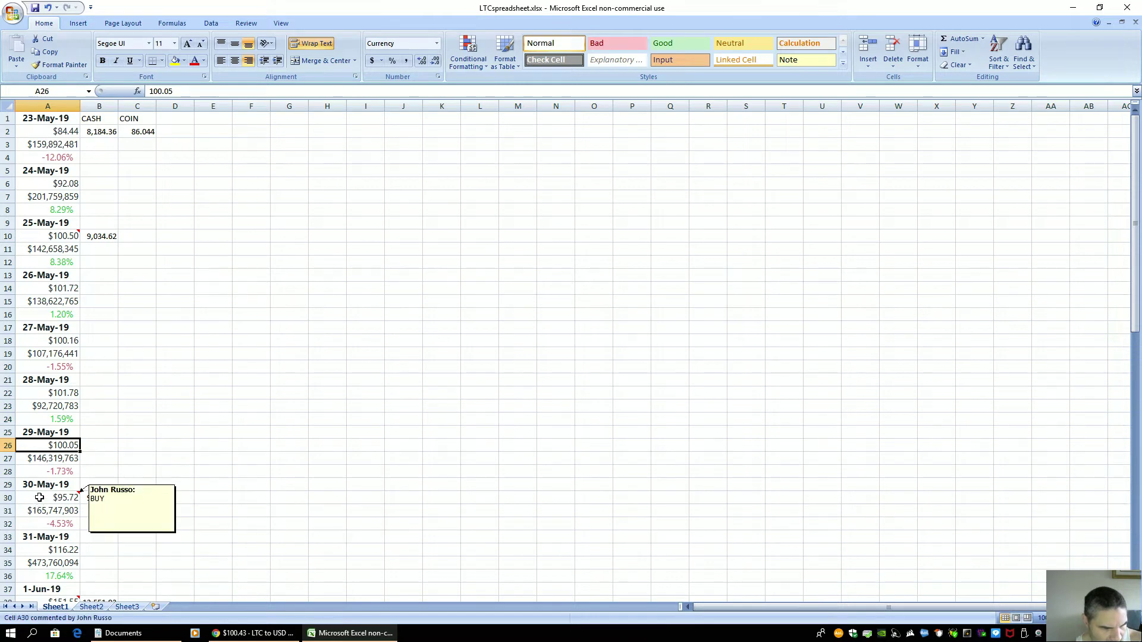
left_click(39, 496)
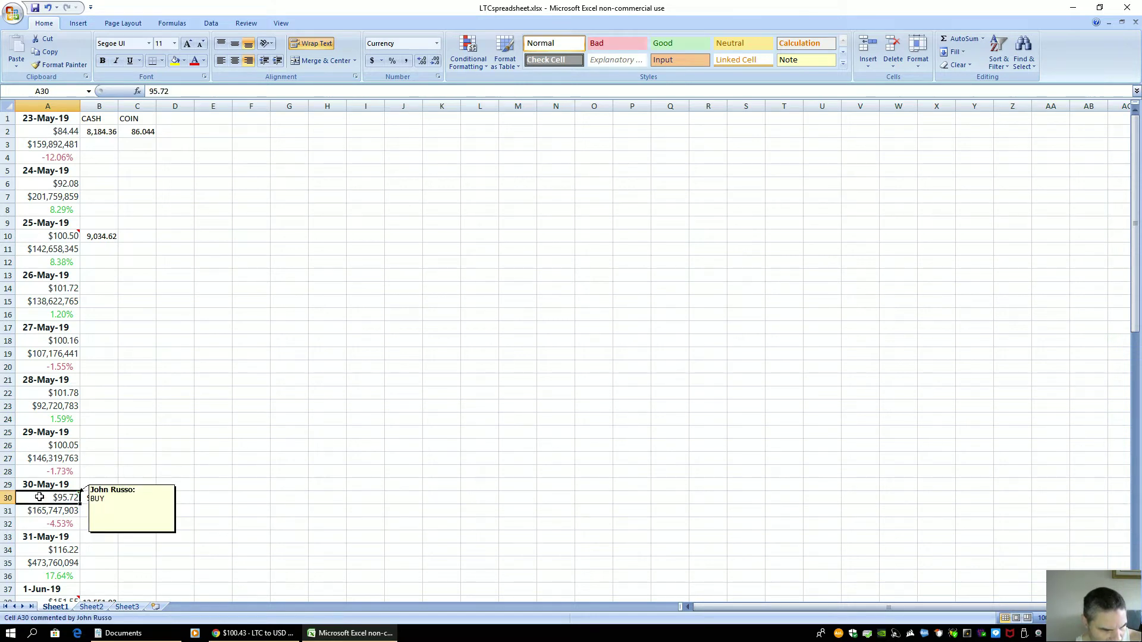
Read the 31 May–3 Jun prices with the SELL @ 150.00 and BUY @ 140.00 notes, then switch to Coinbase Pro
scroll(197, 516, "down", 4)
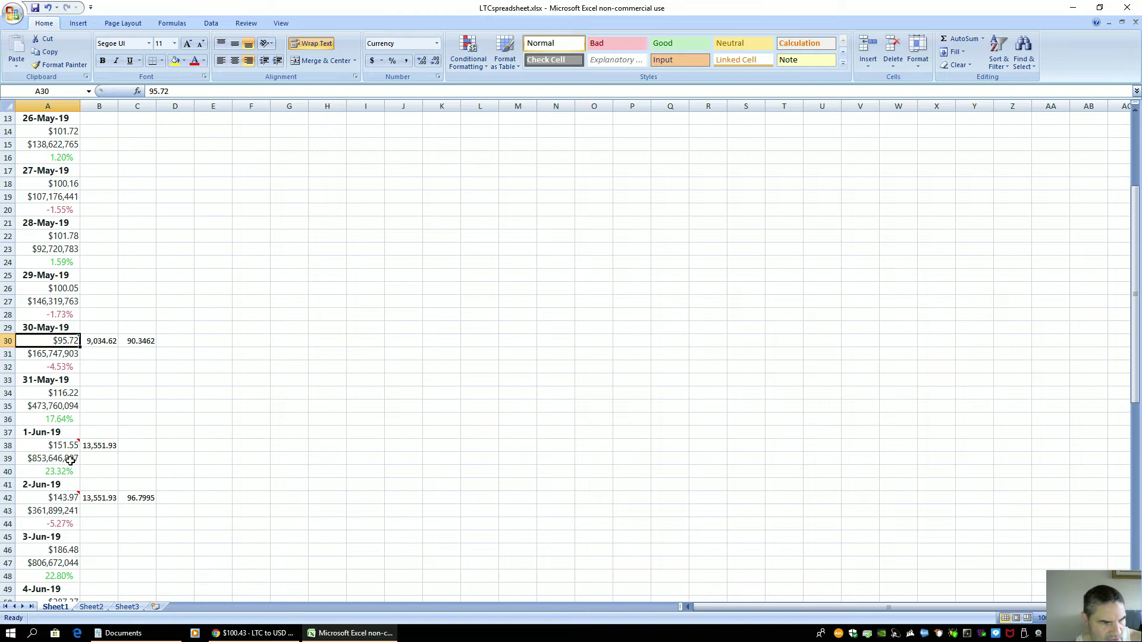
left_click(36, 395)
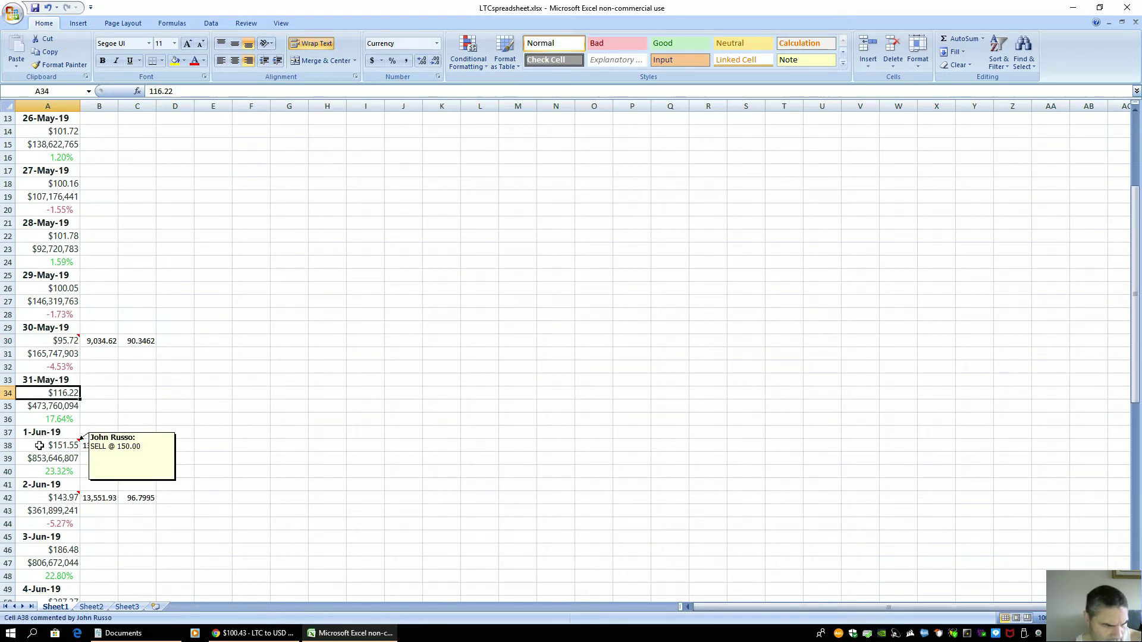
left_click(38, 445)
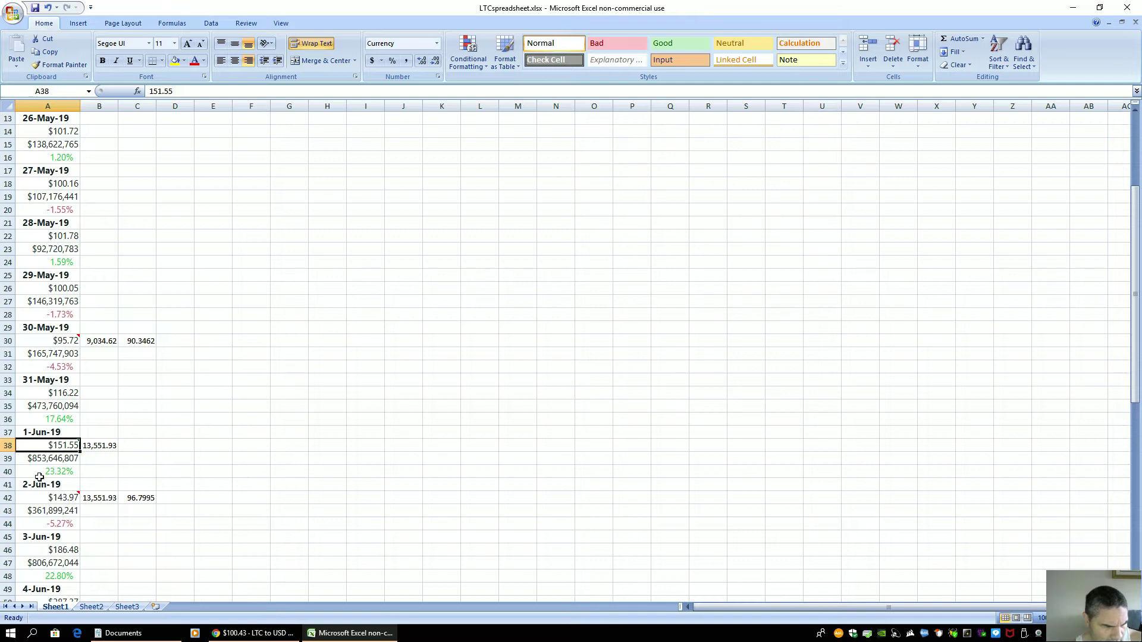
left_click(37, 498)
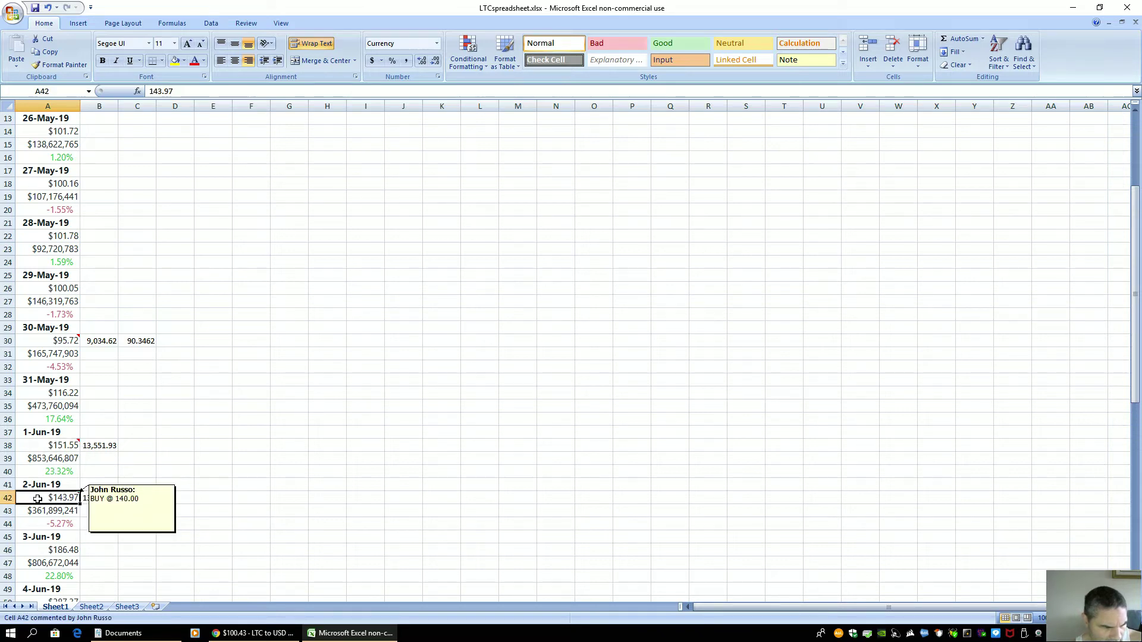
scroll(34, 508, "down", 1)
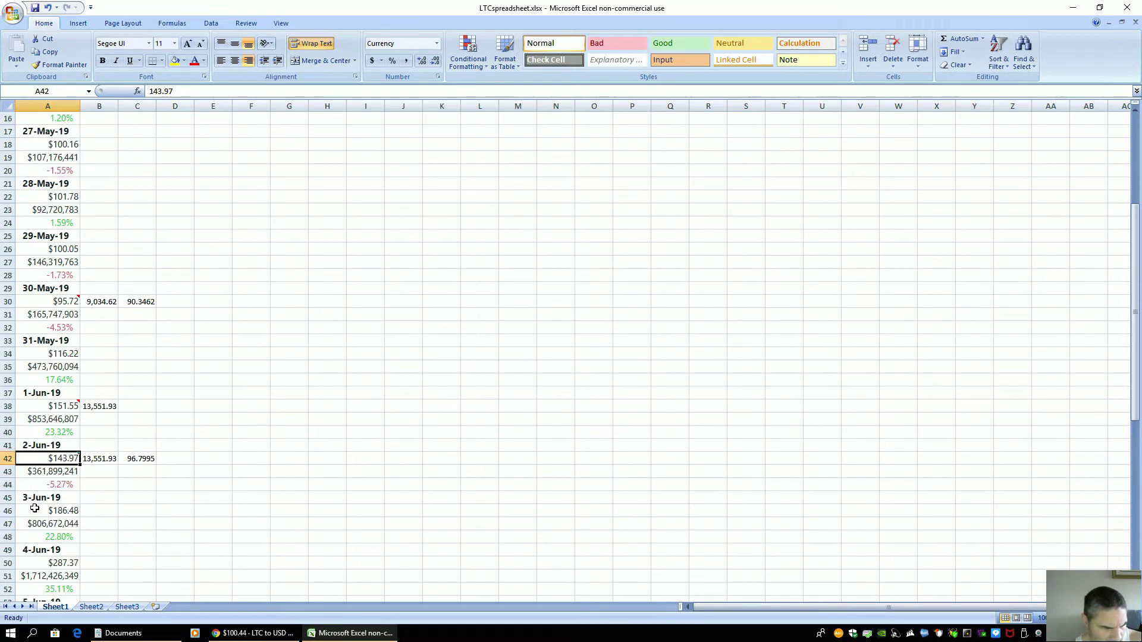
left_click(35, 509)
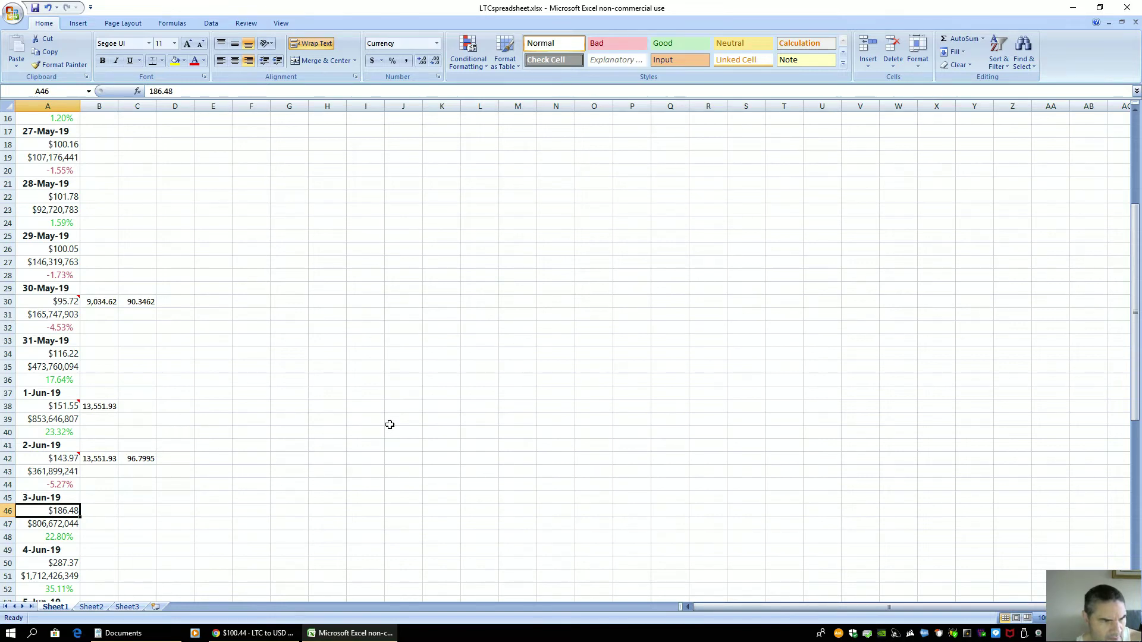
scroll(389, 425, "up", 5)
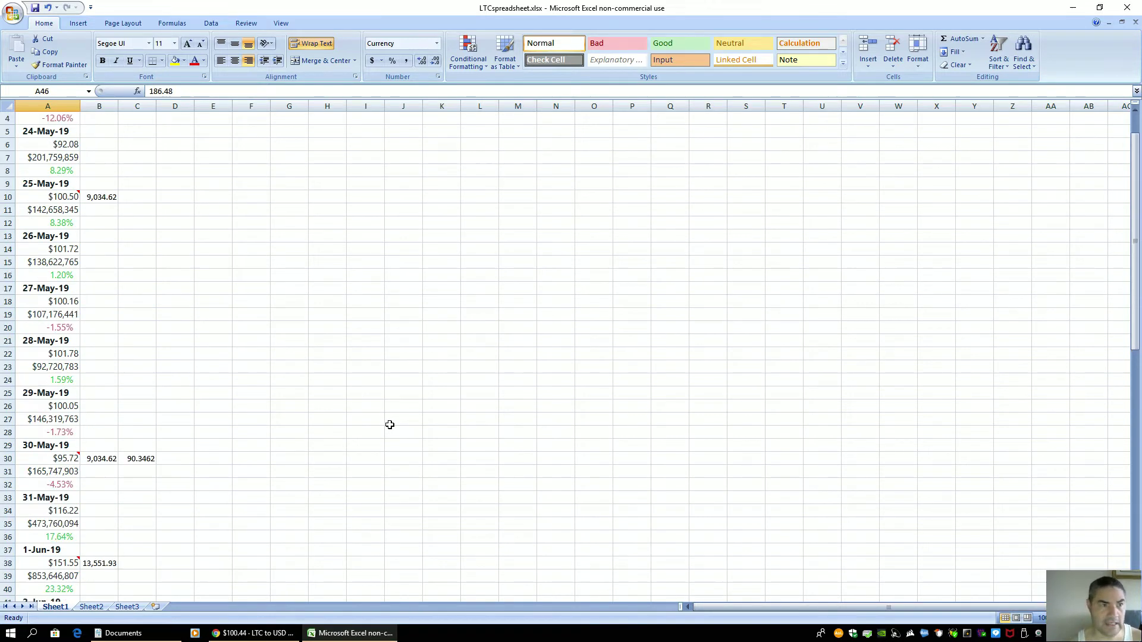
left_click(250, 633)
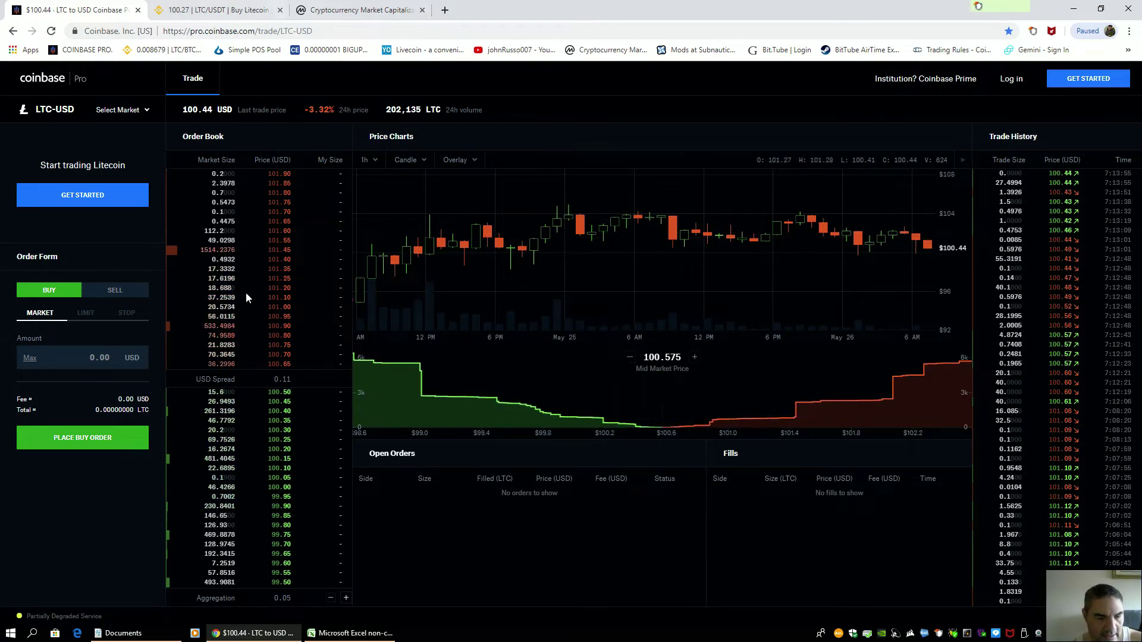
After checking the 100.44 USD LTC-USD price, return to the LTCspreadsheet.xlsx workbook
left_click(351, 632)
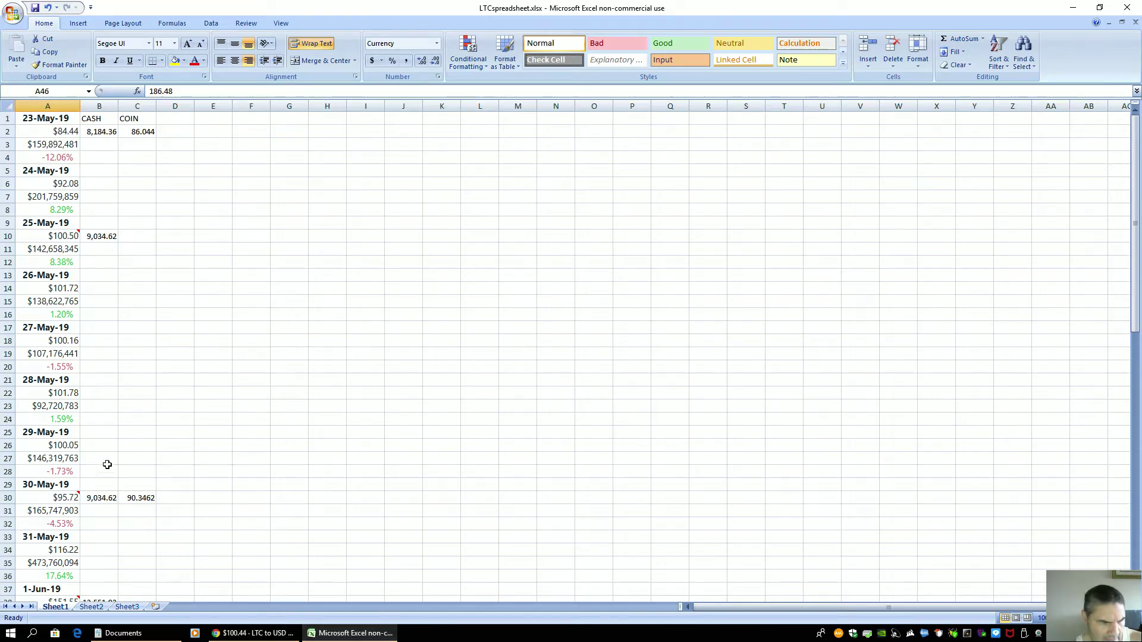
left_click(38, 502)
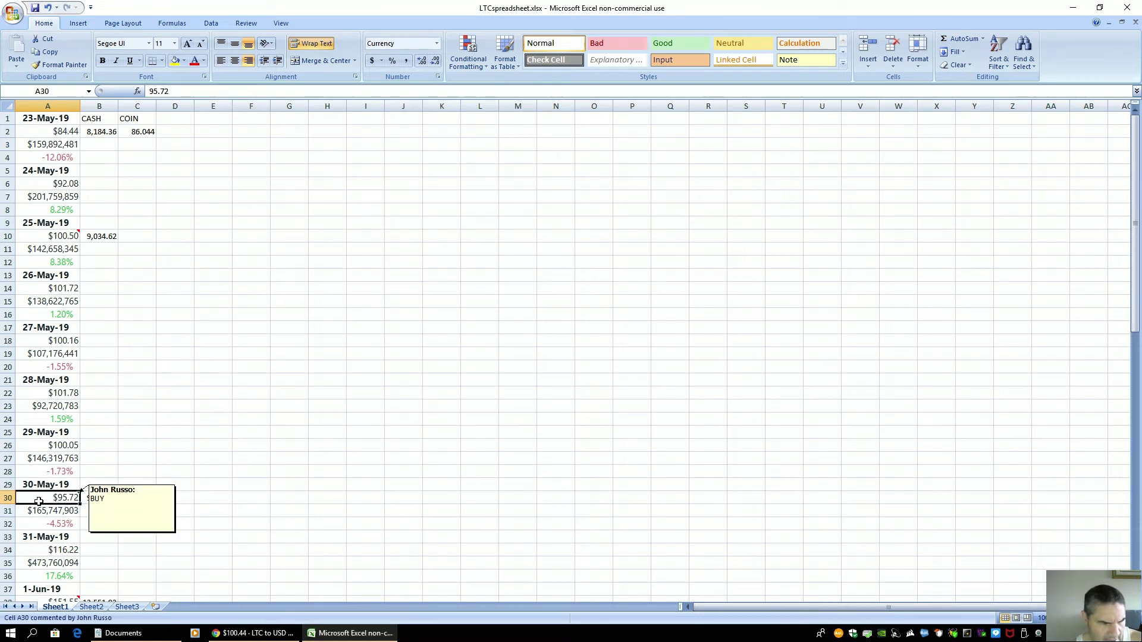
left_click(50, 539)
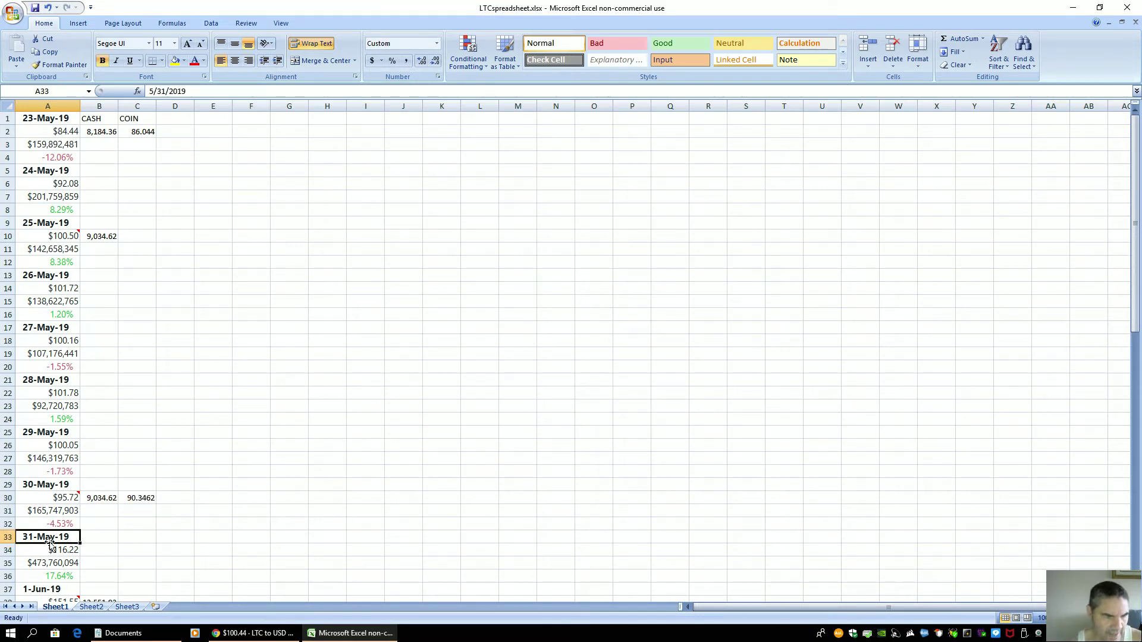
left_click(37, 445)
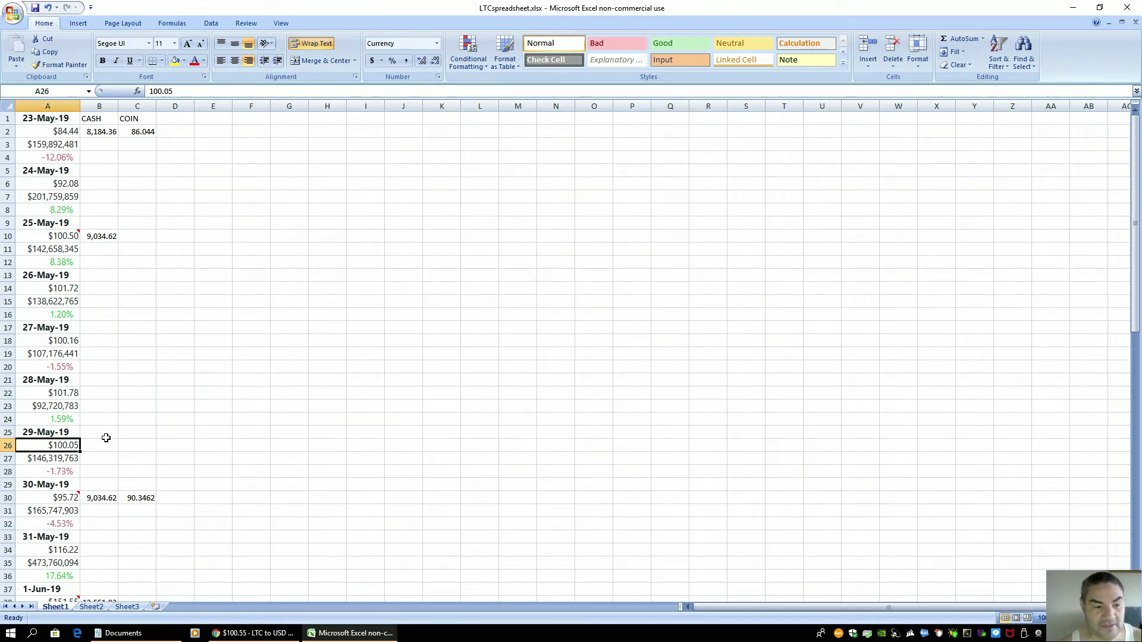
left_click(38, 497)
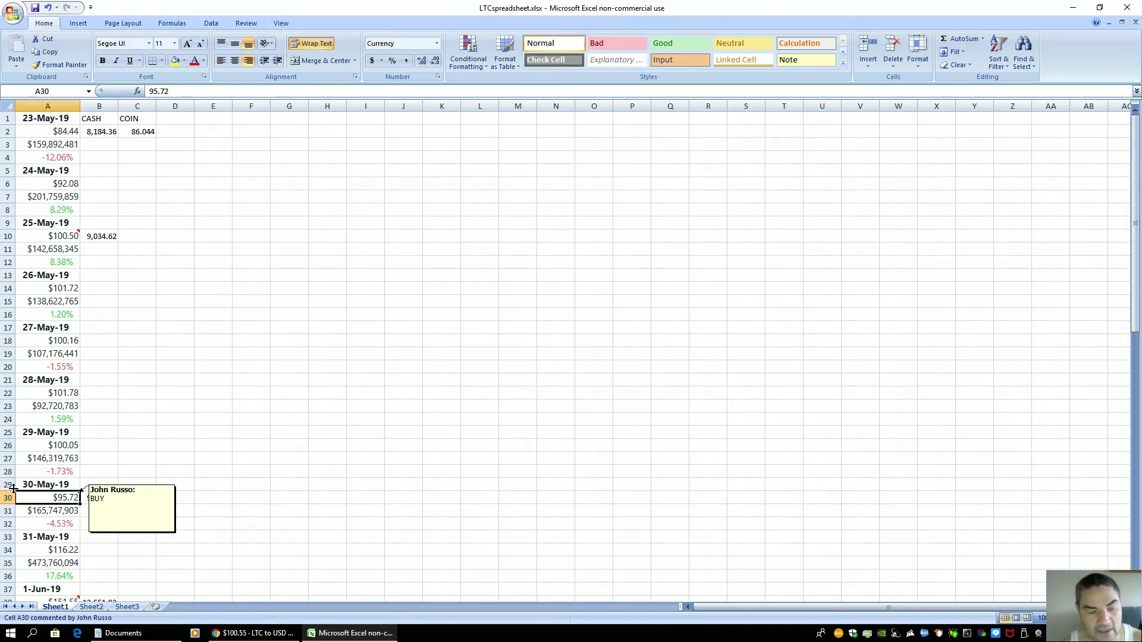
left_click(44, 432)
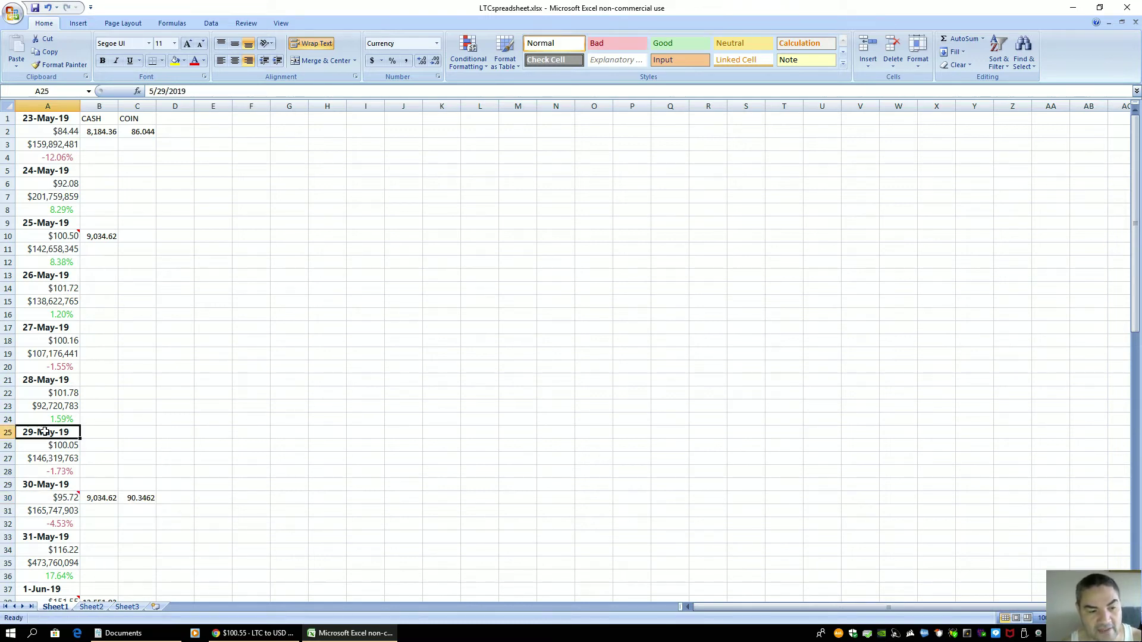
left_click(70, 484)
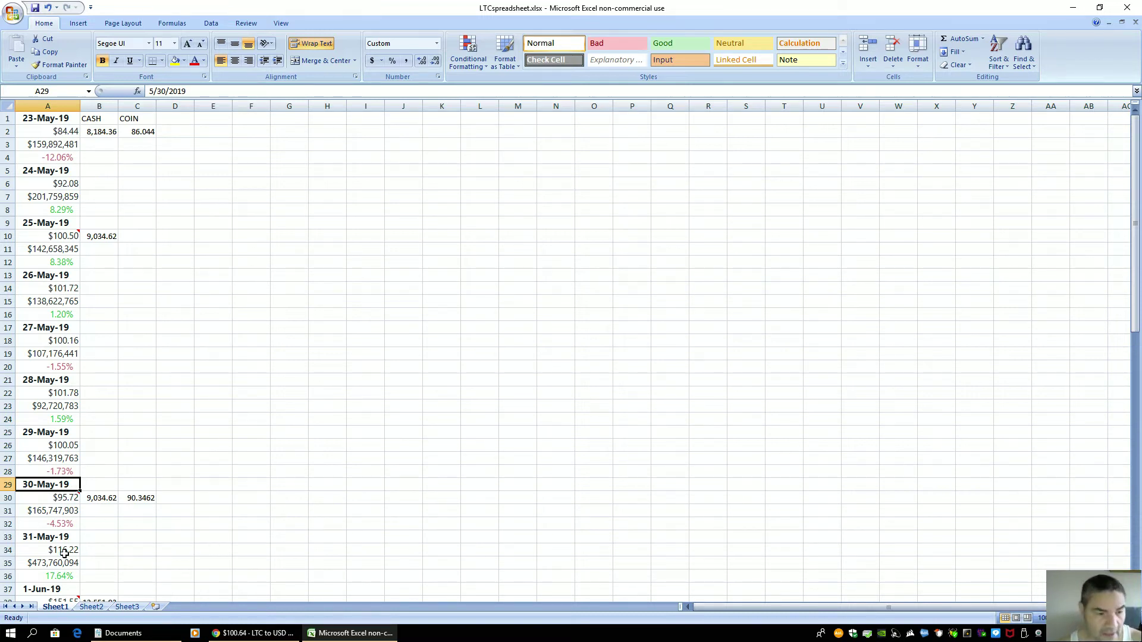
left_click(21, 497)
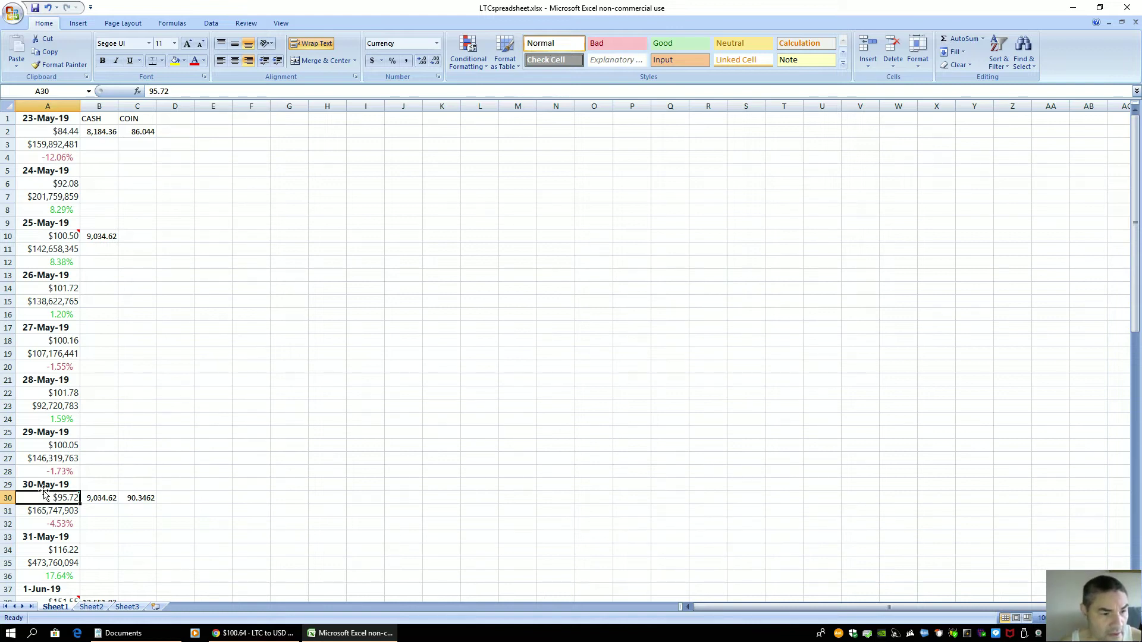
left_click(32, 278)
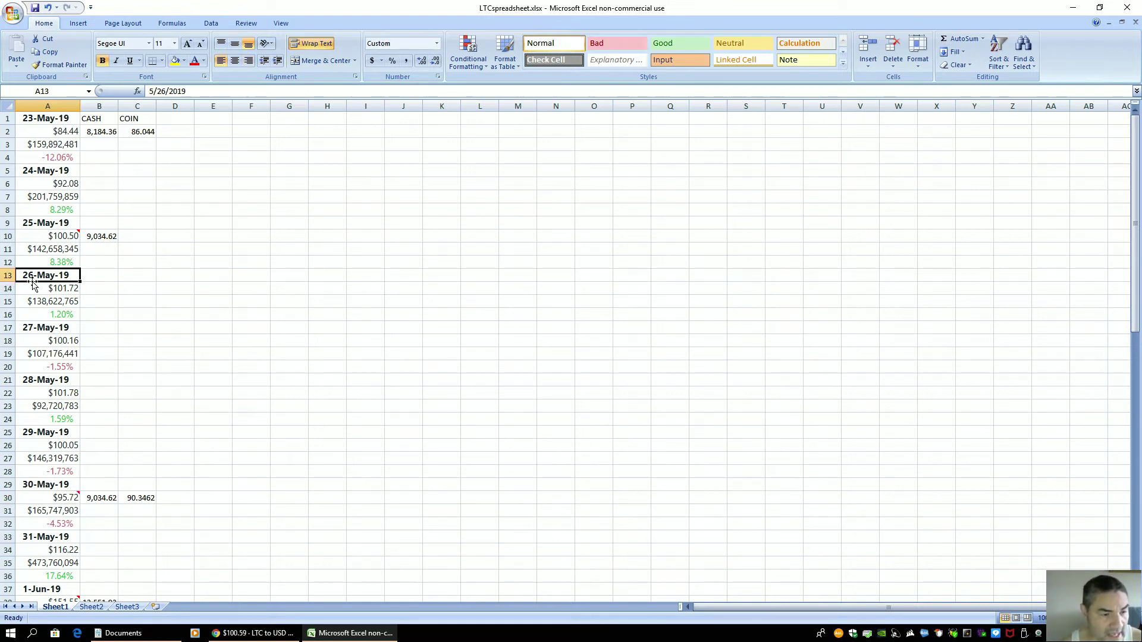
Review the 27–31 May prices, including the 31-May-19 price of $116.22
left_click(38, 326)
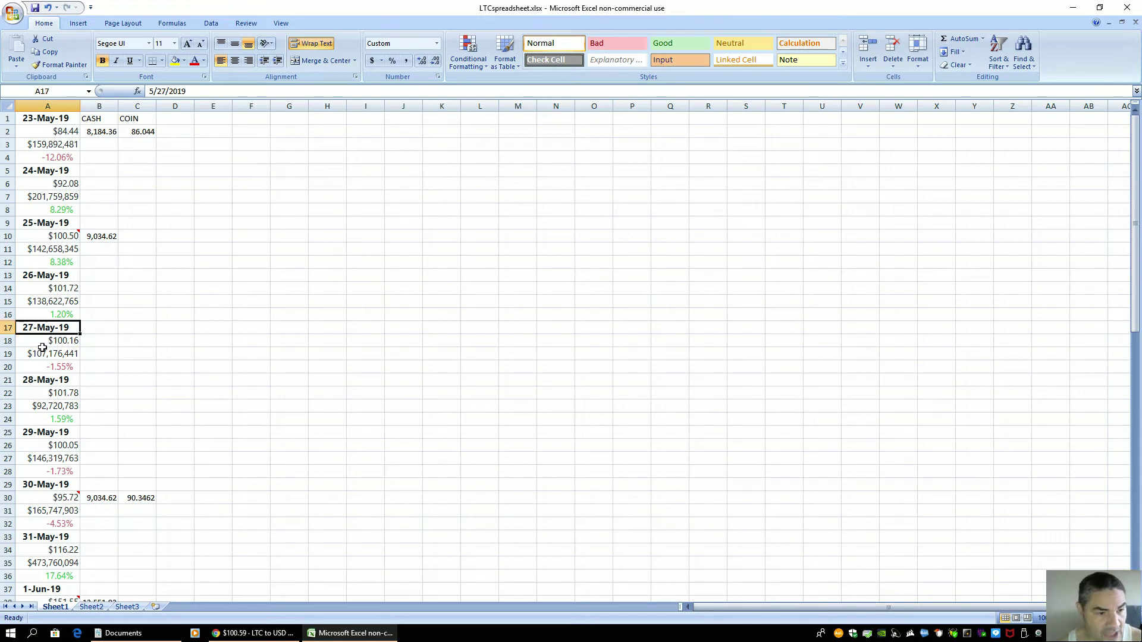
left_click(43, 347)
left_click(48, 396)
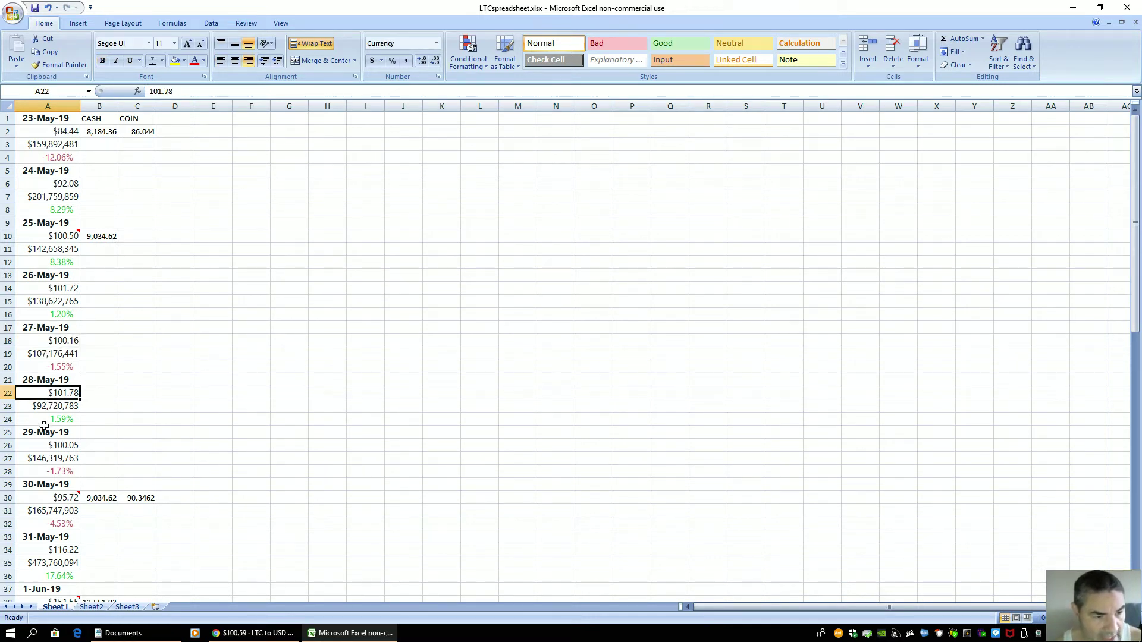
left_click(34, 445)
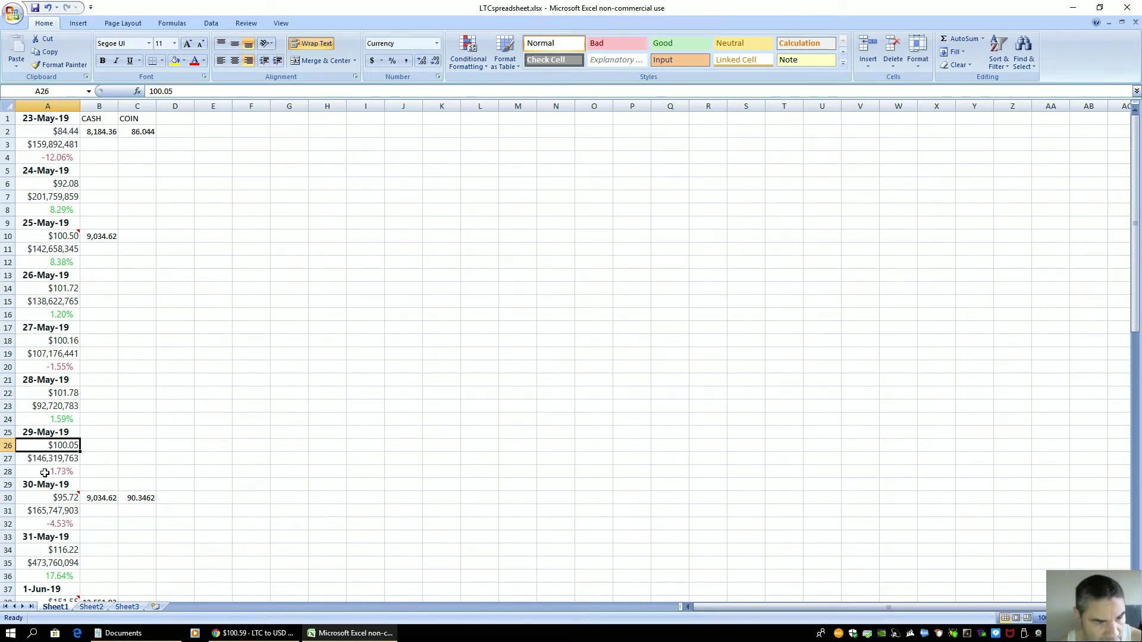
left_click(46, 498)
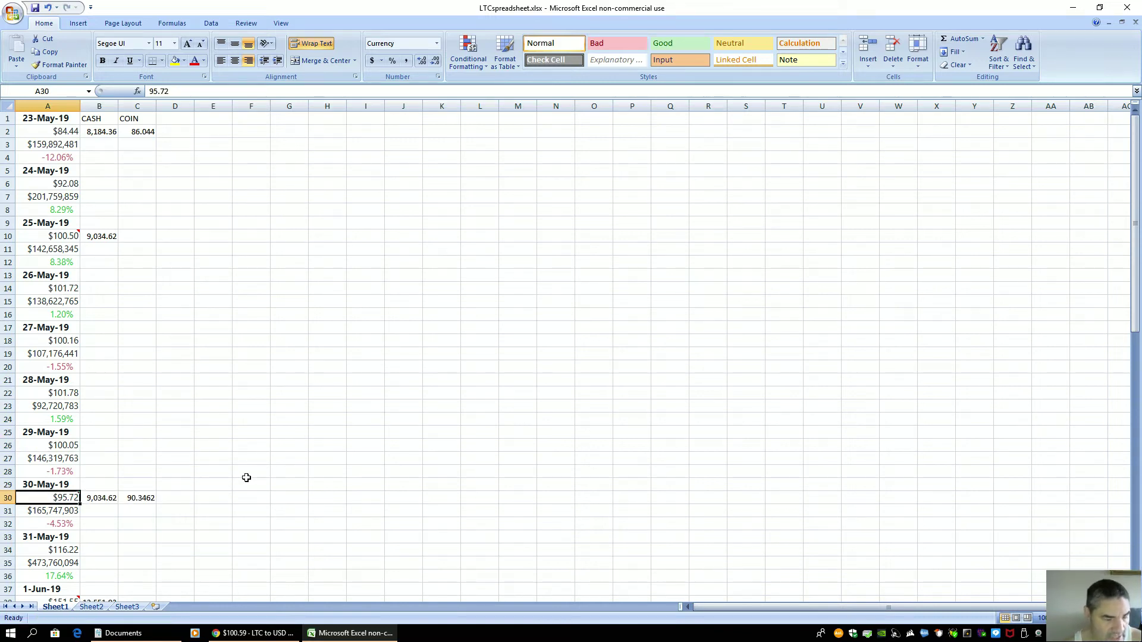
scroll(246, 478, "down", 3)
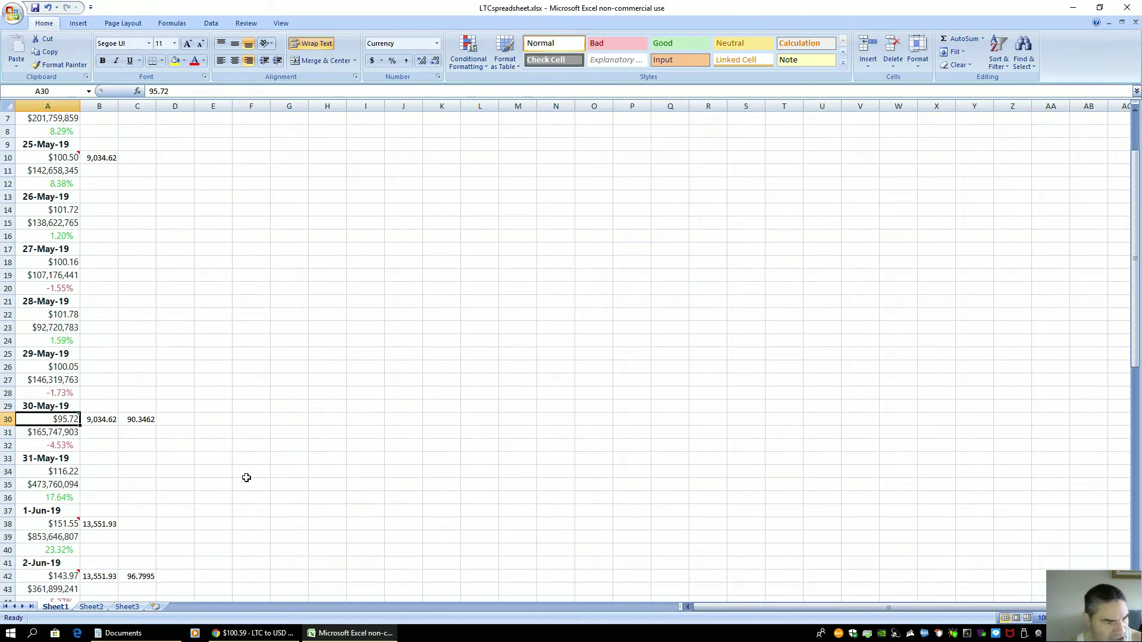
left_click(48, 434)
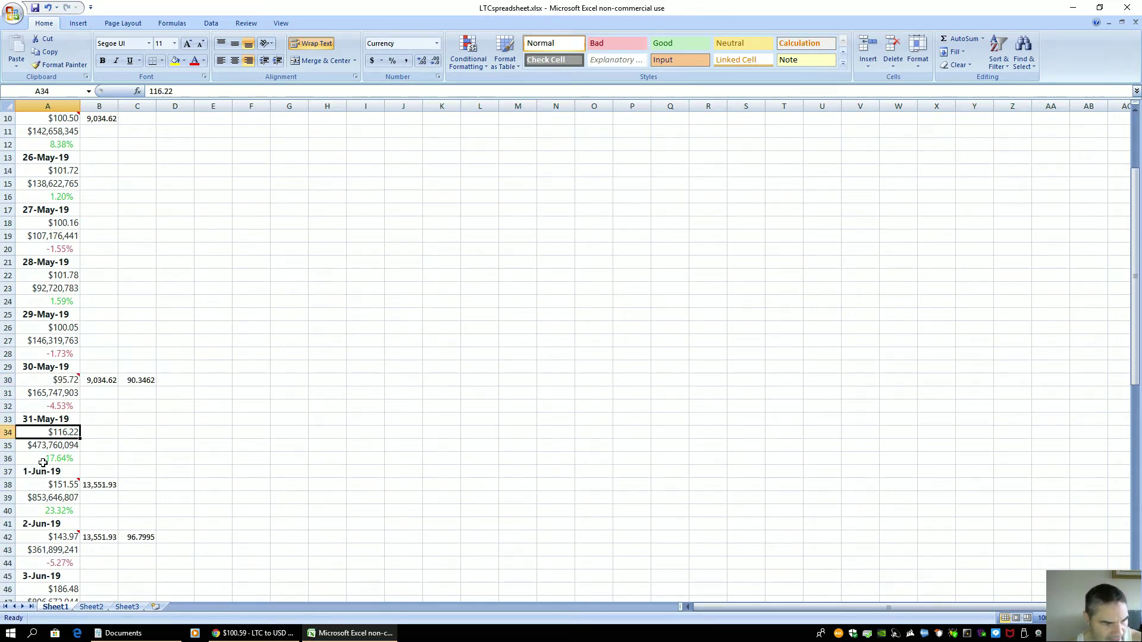
scroll(174, 332, "up", 3)
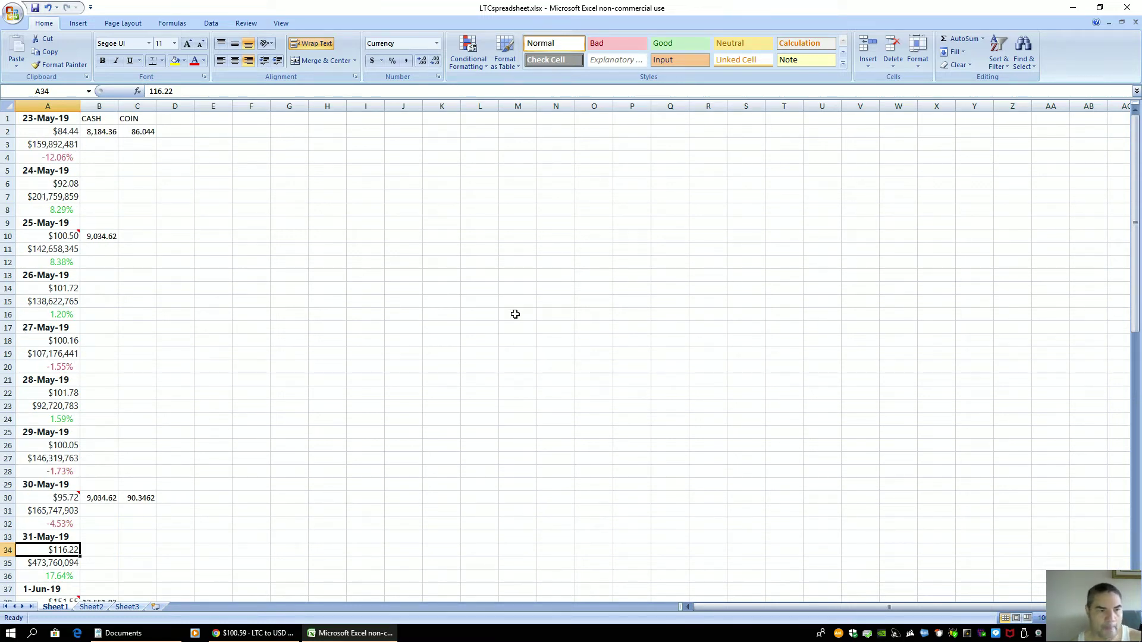
Recheck the 26–30 May prices and the 30-May-19 BUY comment, then switch to Coinbase Pro
left_click(31, 278)
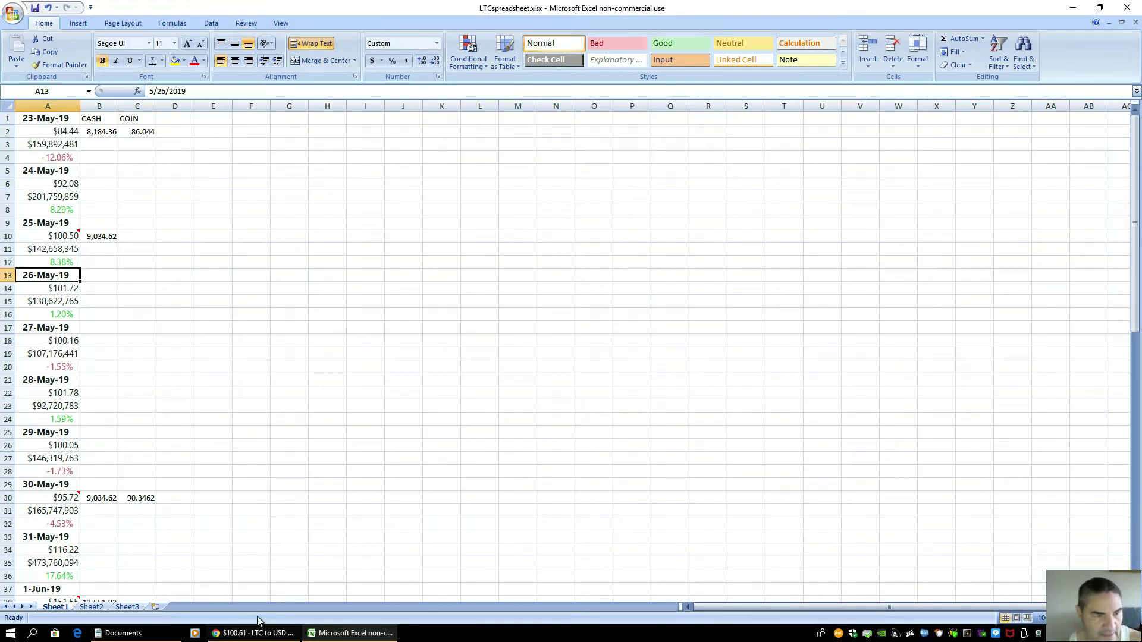
left_click(37, 342)
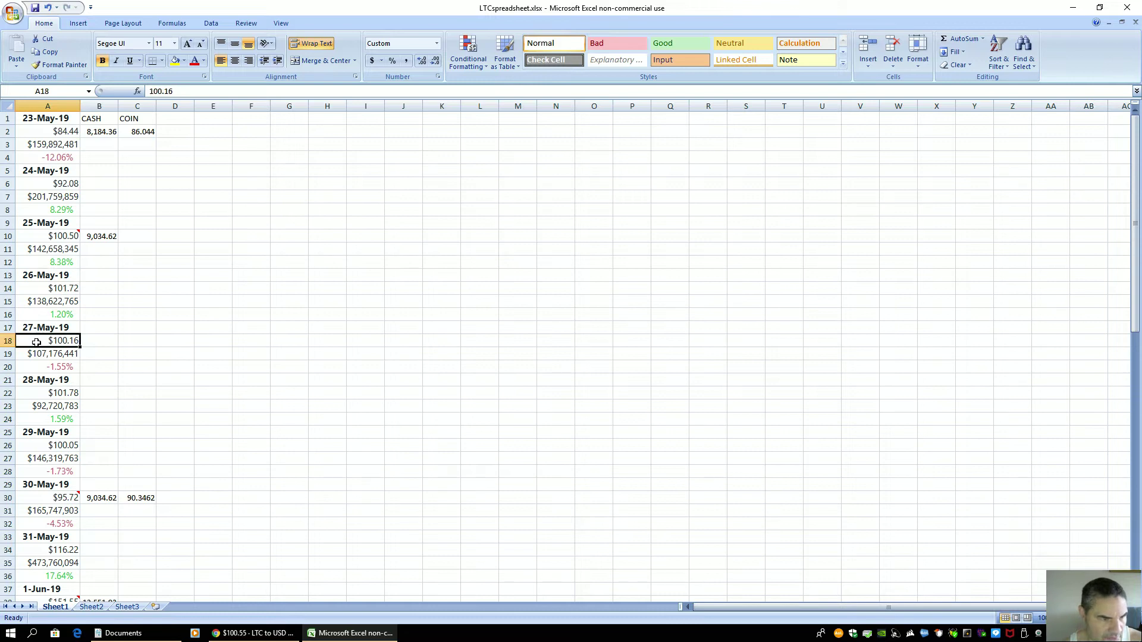
left_click(42, 397)
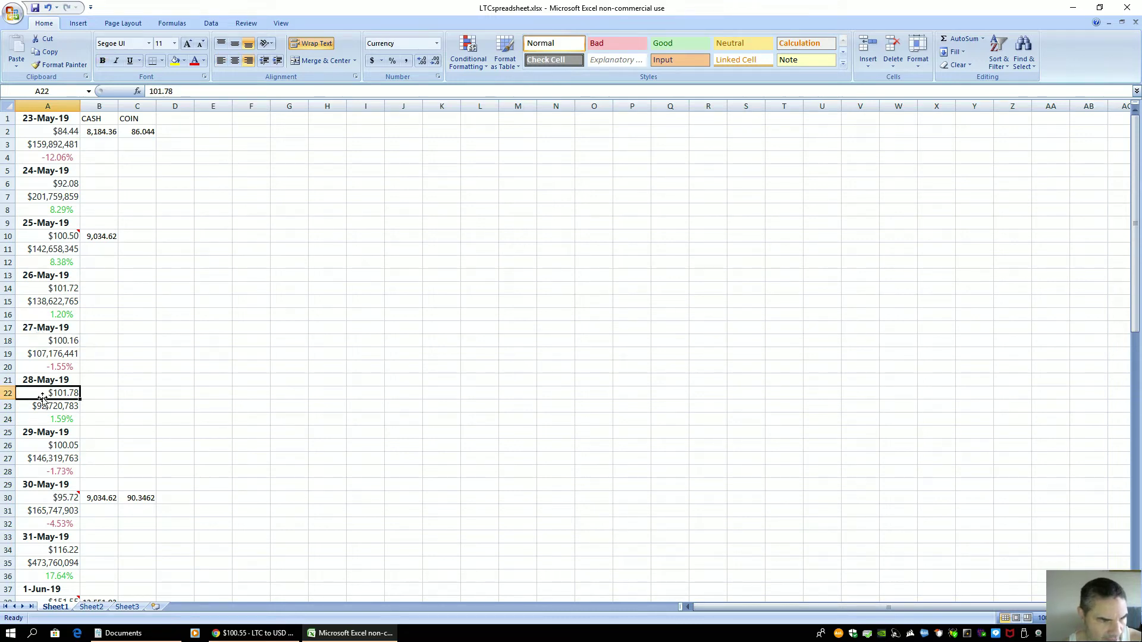
left_click(23, 447)
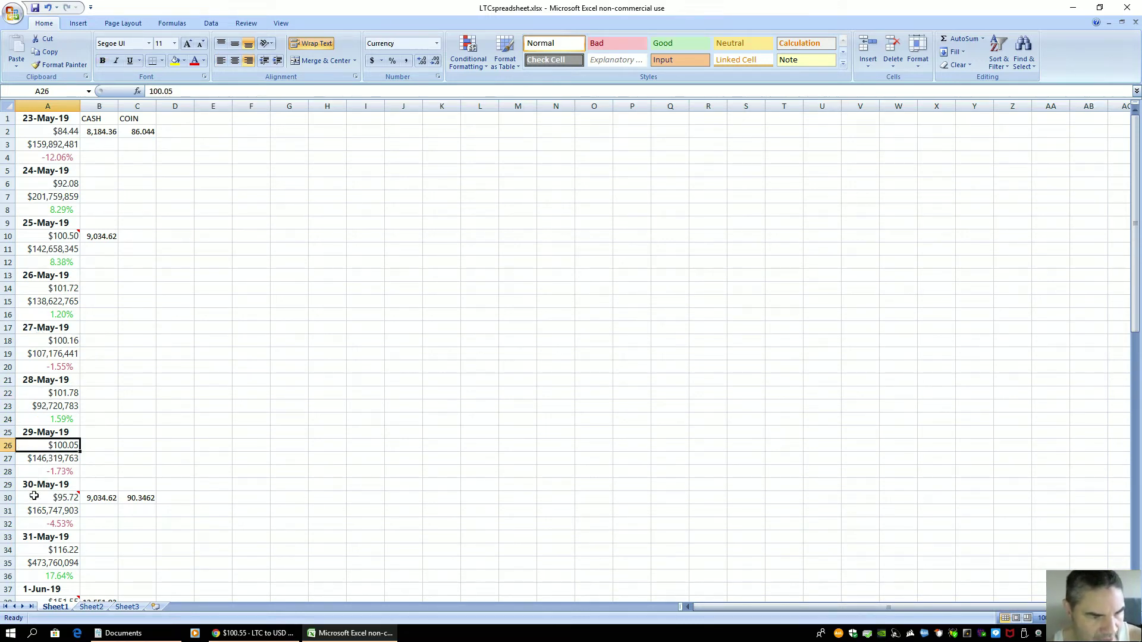
left_click(34, 498)
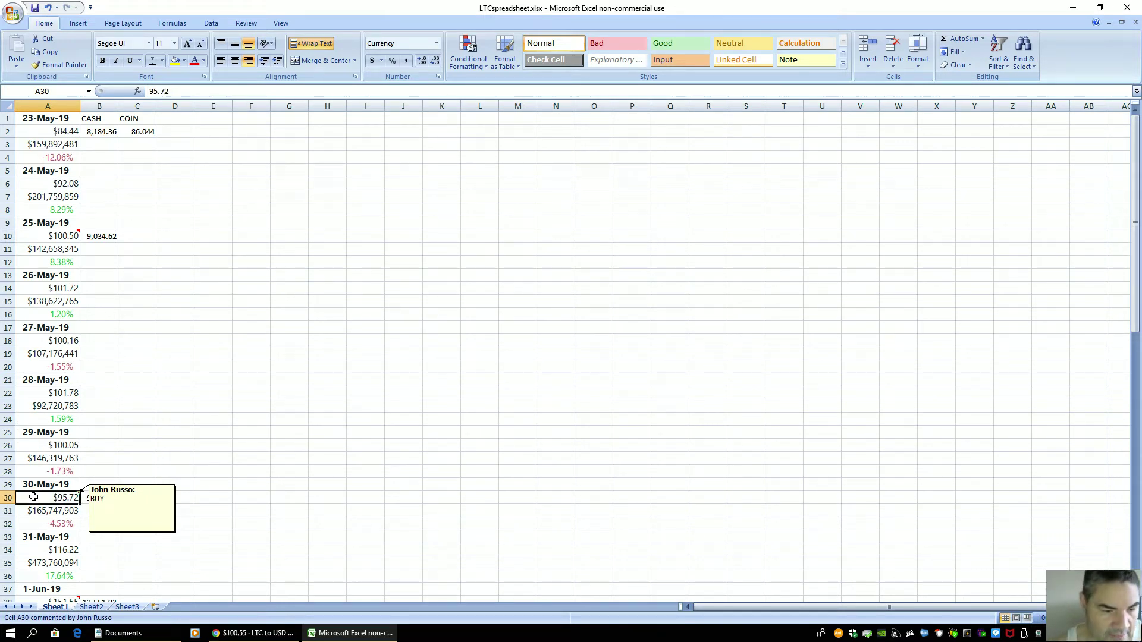
left_click(253, 633)
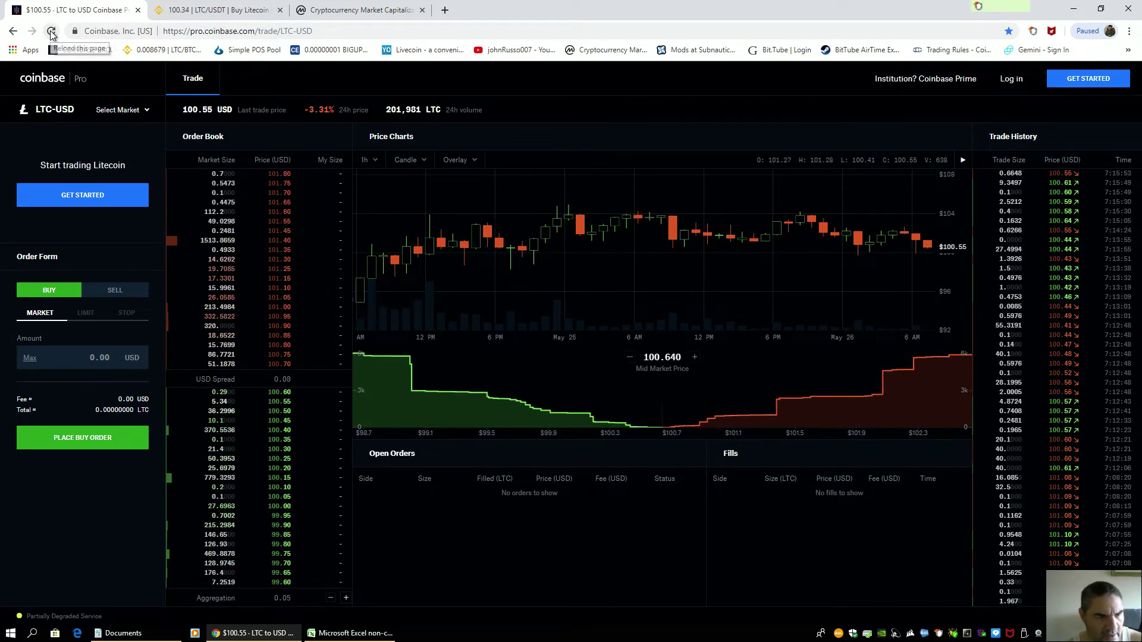
Reload the LTC-USD page, now at 100.12 USD, and scroll through the order book
left_click(52, 31)
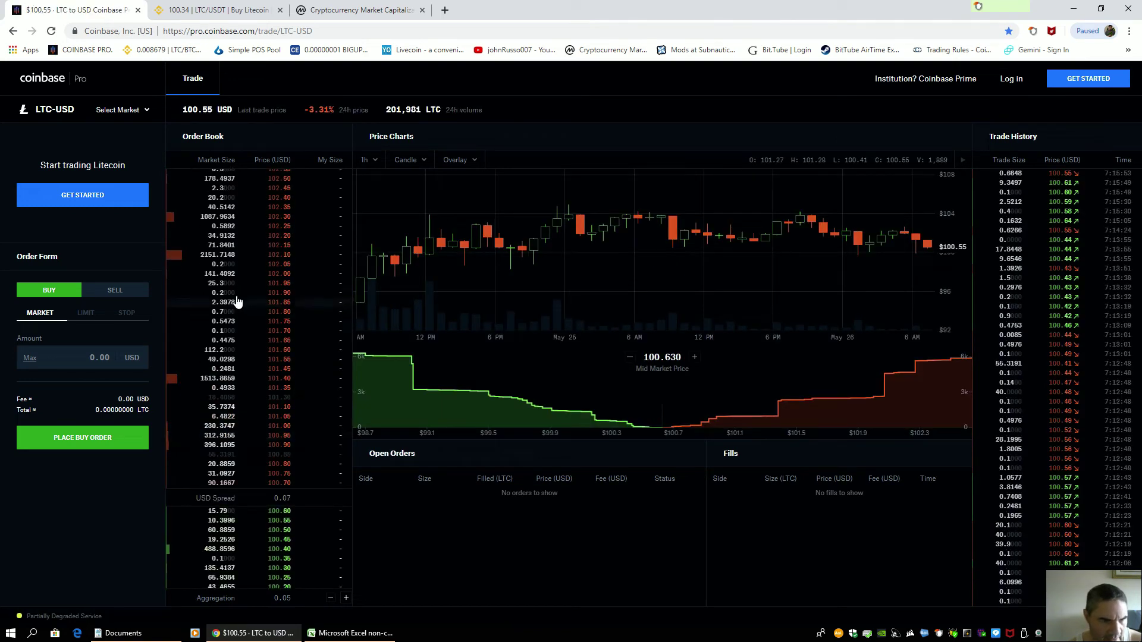
scroll(232, 294, "down", 3)
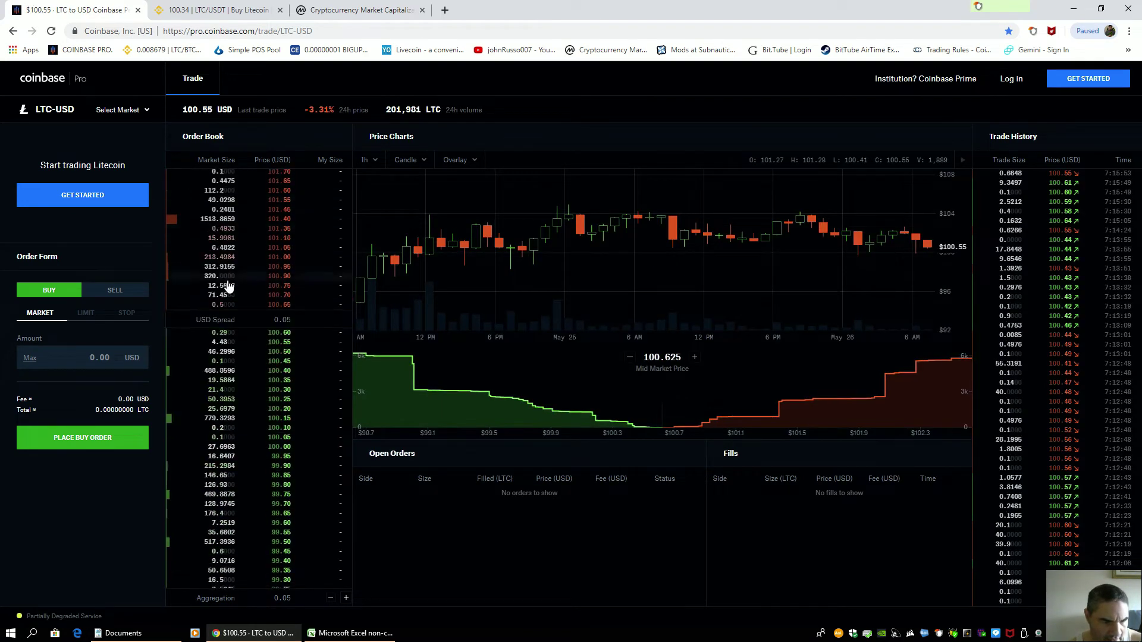
scroll(227, 286, "down", 4)
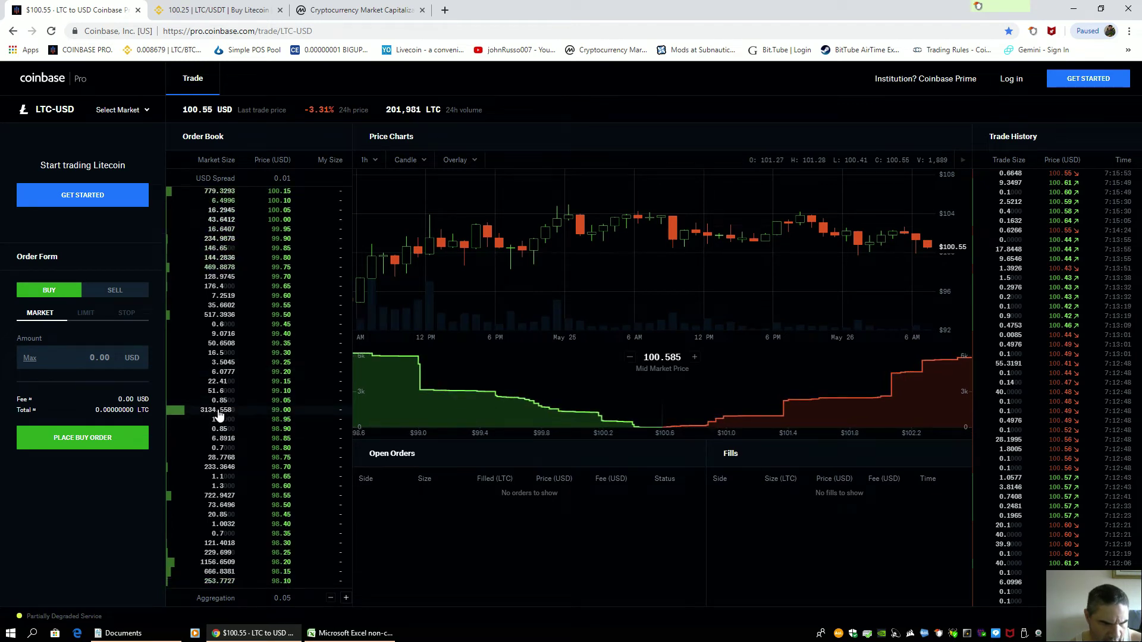
scroll(219, 414, "up", 7)
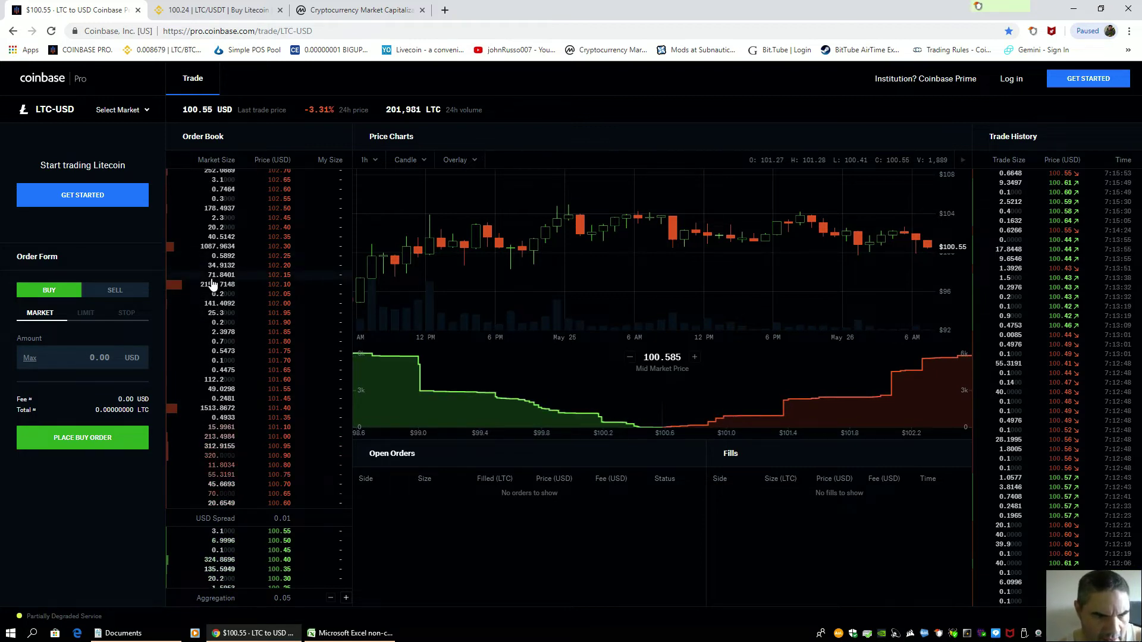
scroll(214, 285, "down", 3)
scroll(212, 289, "down", 1)
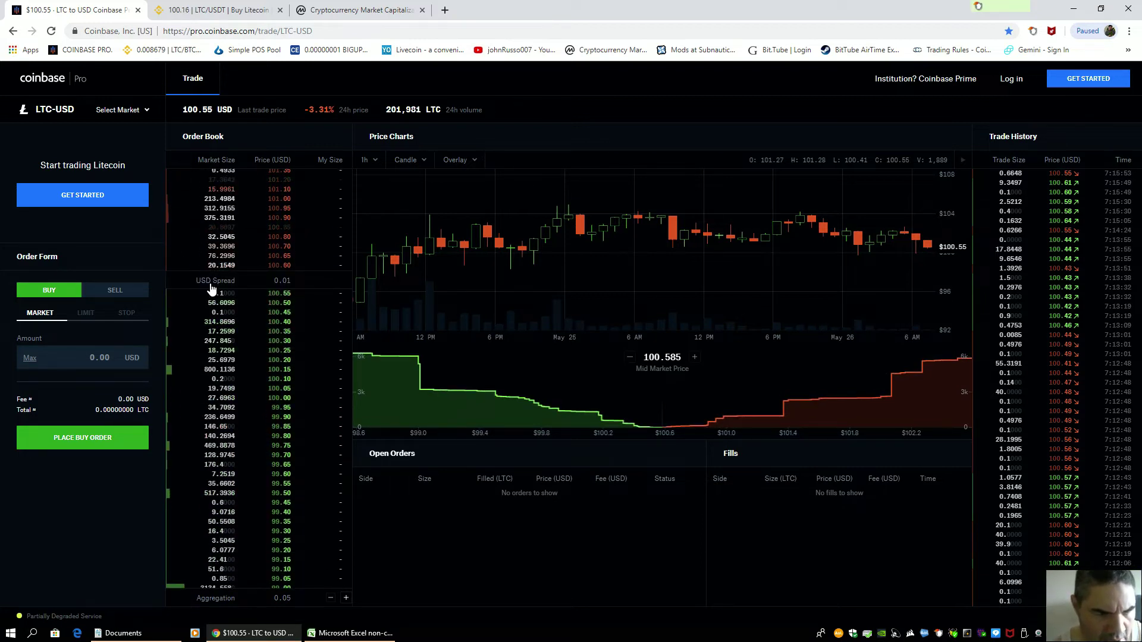
scroll(225, 405, "down", 3)
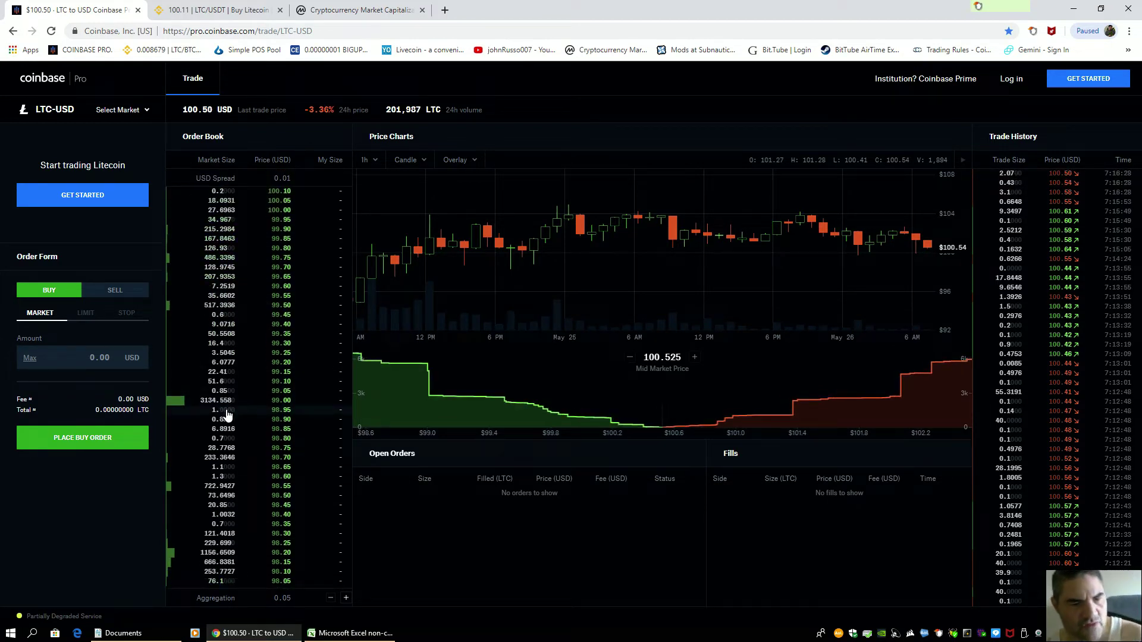
scroll(227, 414, "up", 2)
scroll(226, 415, "up", 5)
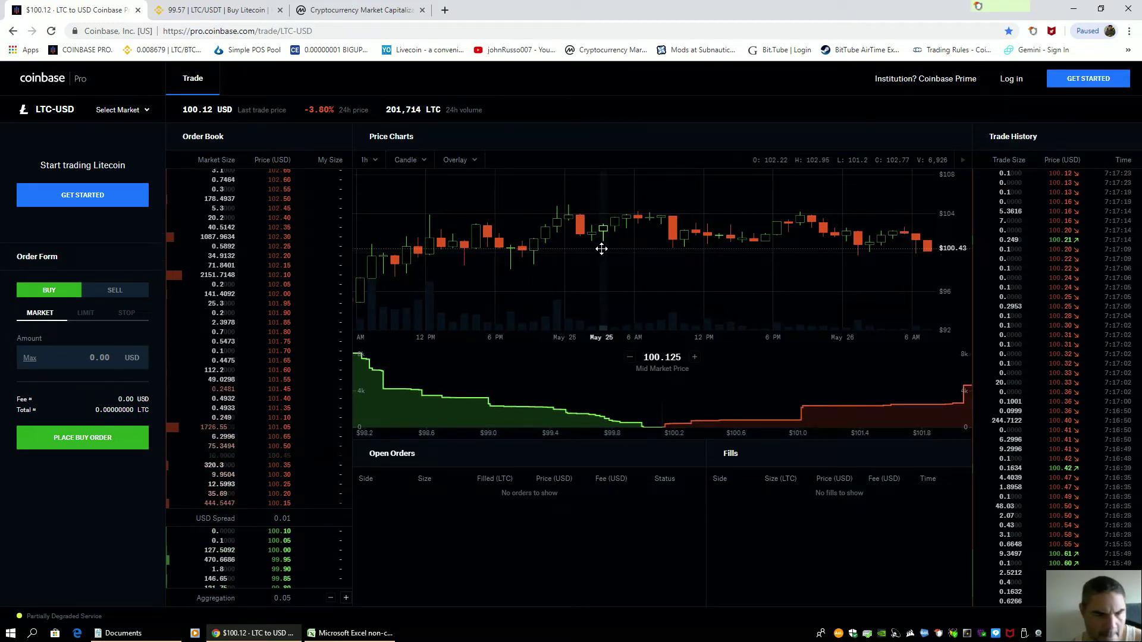
mouse_move(235, 244)
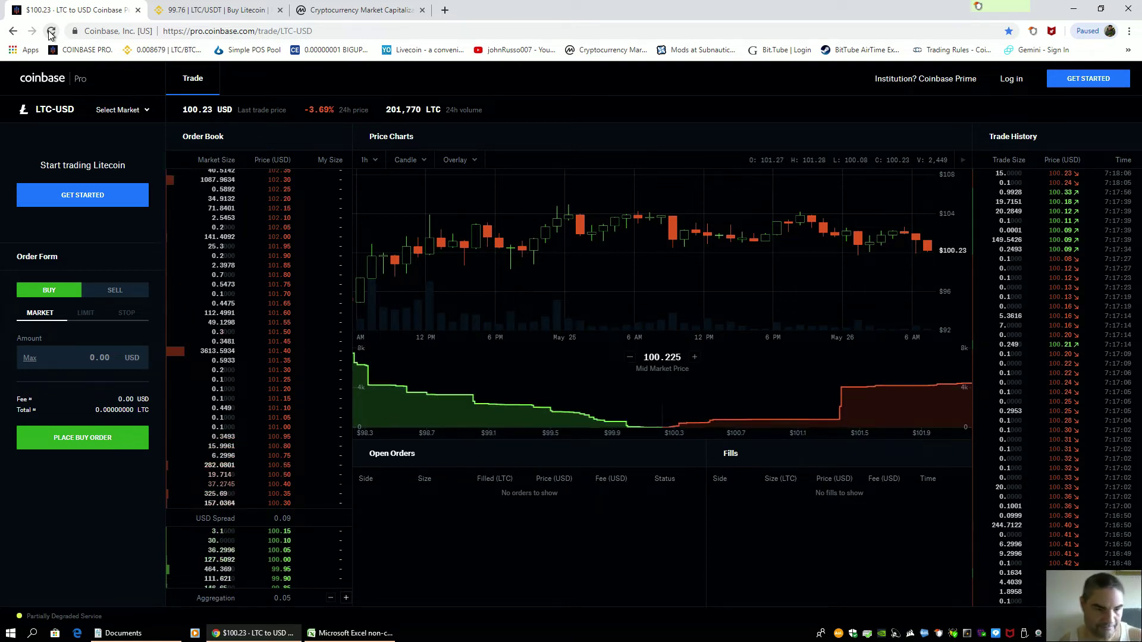
mouse_move(263, 337)
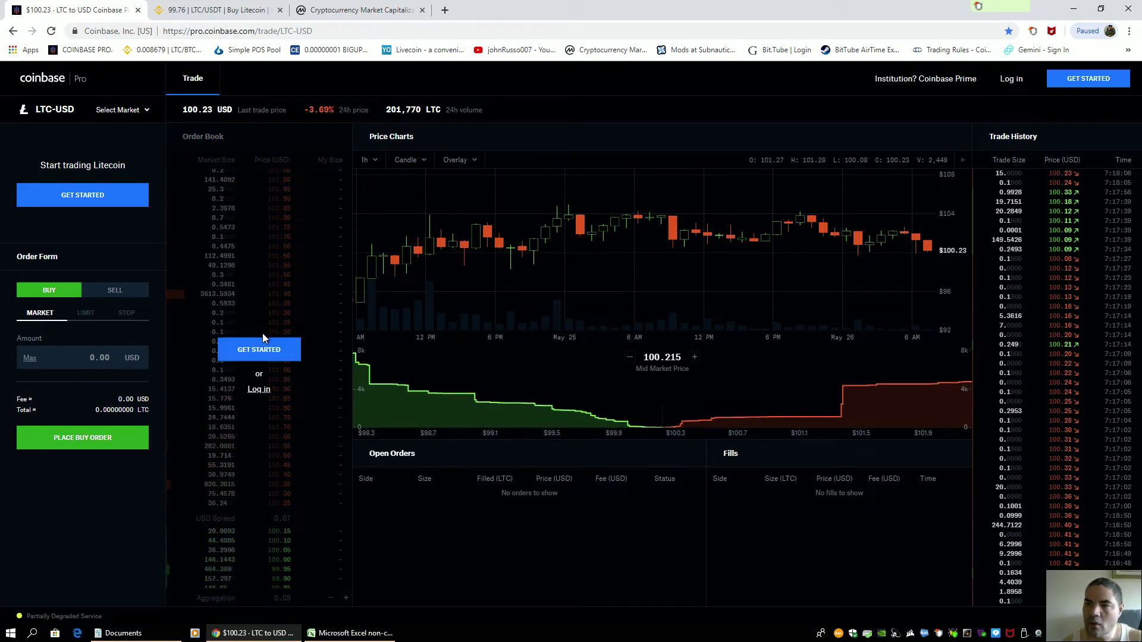
mouse_move(428, 544)
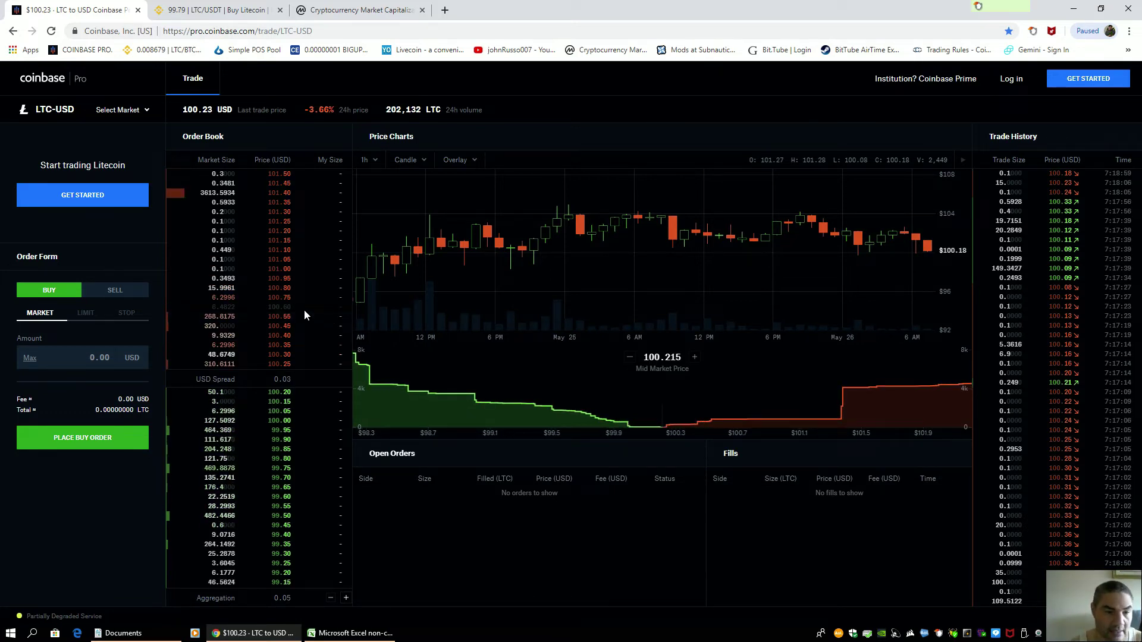
scroll(272, 380, "down", 3)
scroll(272, 380, "up", 4)
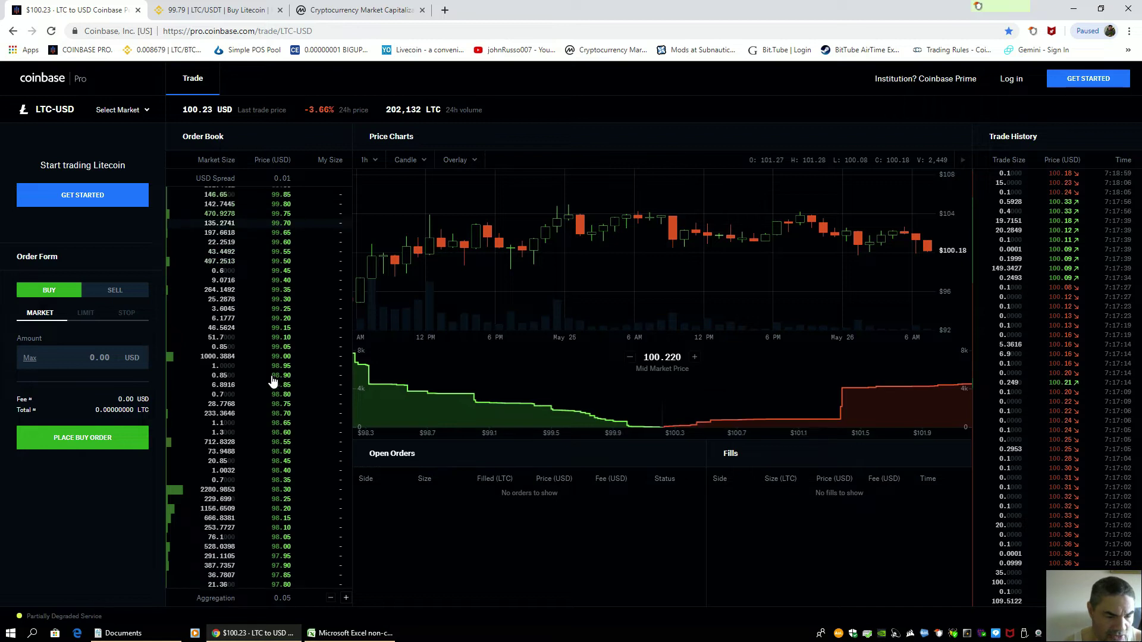
scroll(272, 380, "up", 1)
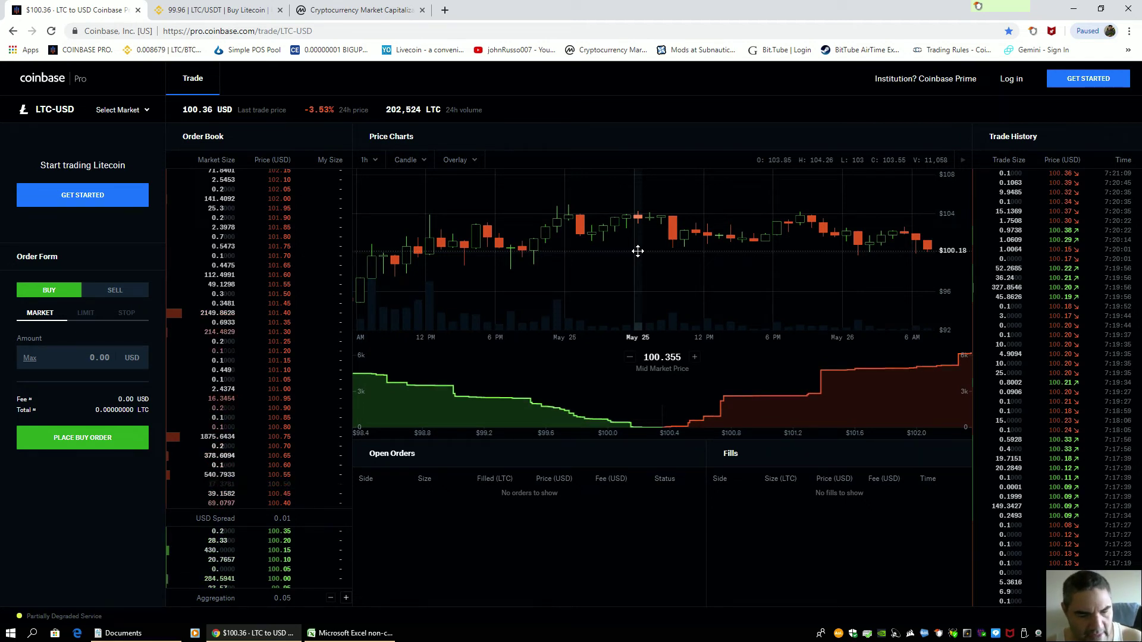
Back in Excel, check the 26–28 May prices in A14, A18 and A22
left_click(351, 633)
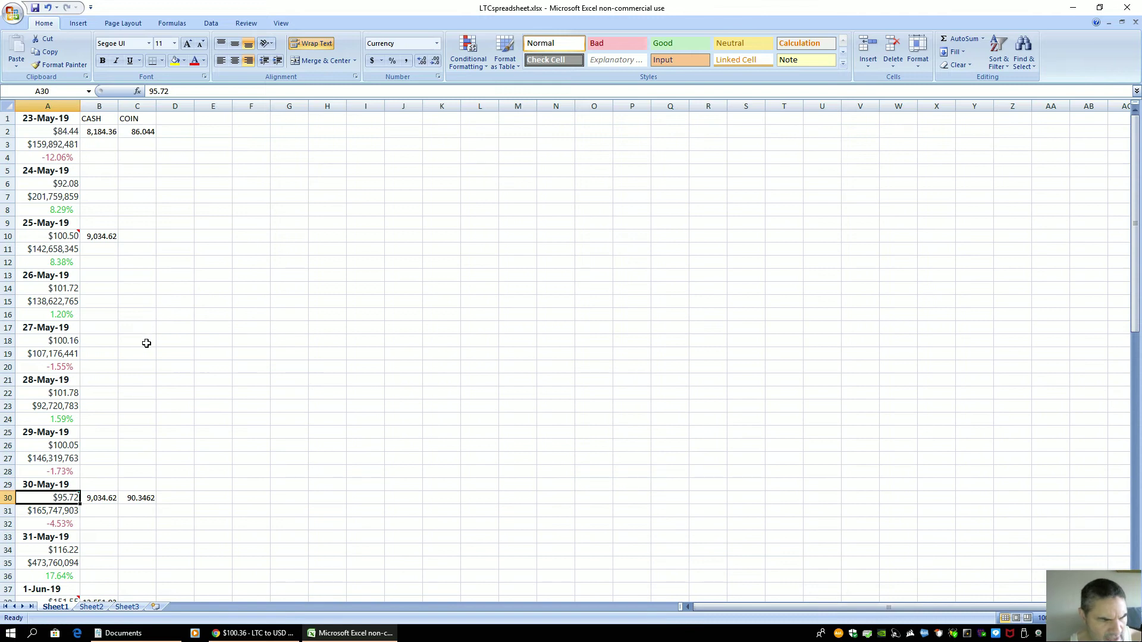
left_click(59, 285)
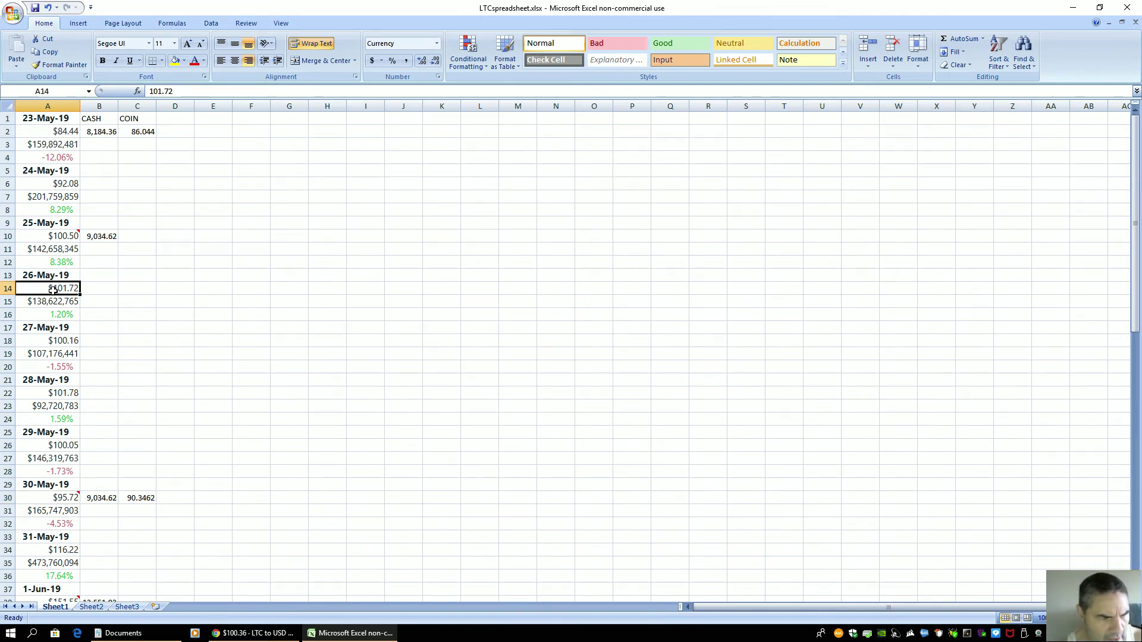
left_click(49, 343)
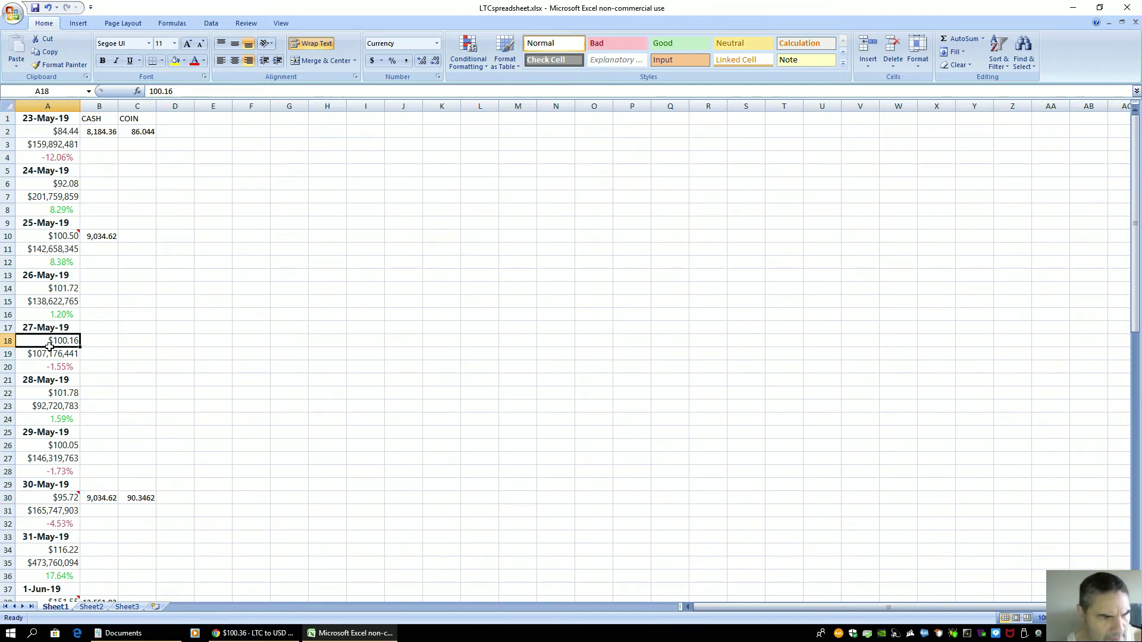
left_click(38, 395)
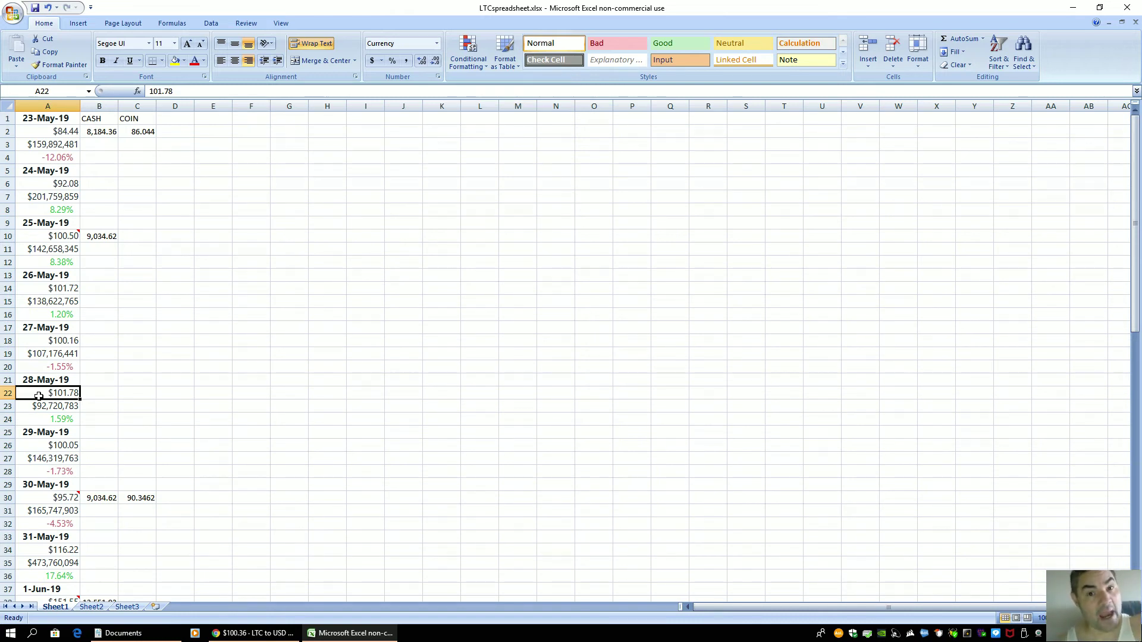
Step through the prices from 23-May-19 (84.44) to 29-May-19, then switch to Coinbase Pro
left_click(59, 140)
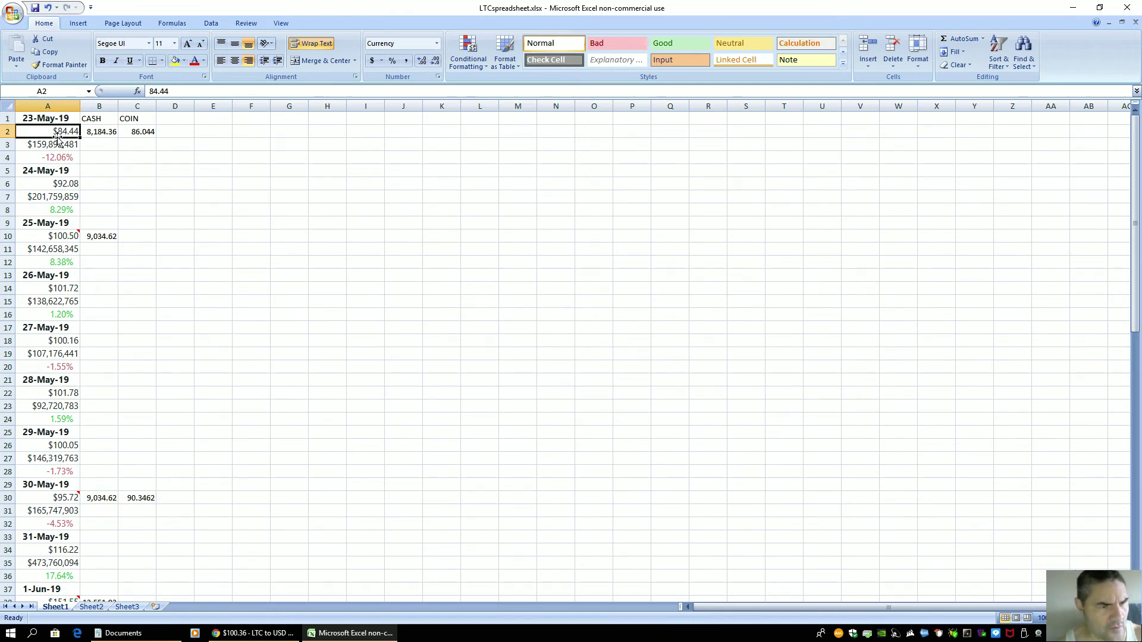
left_click(37, 181)
left_click(32, 236)
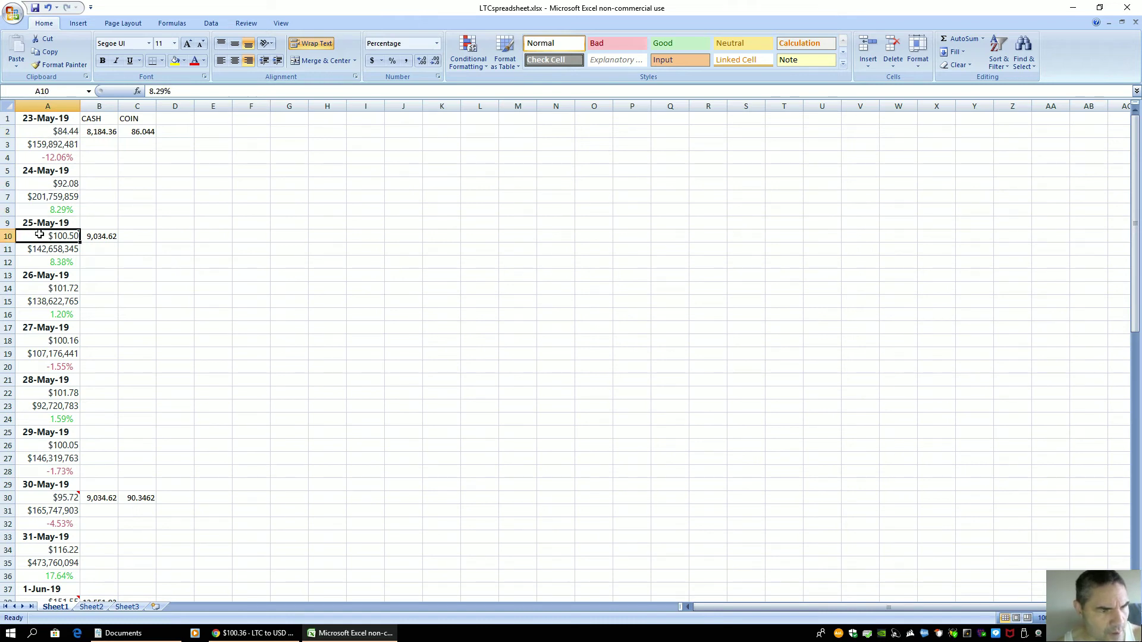
left_click(30, 275)
left_click(29, 290)
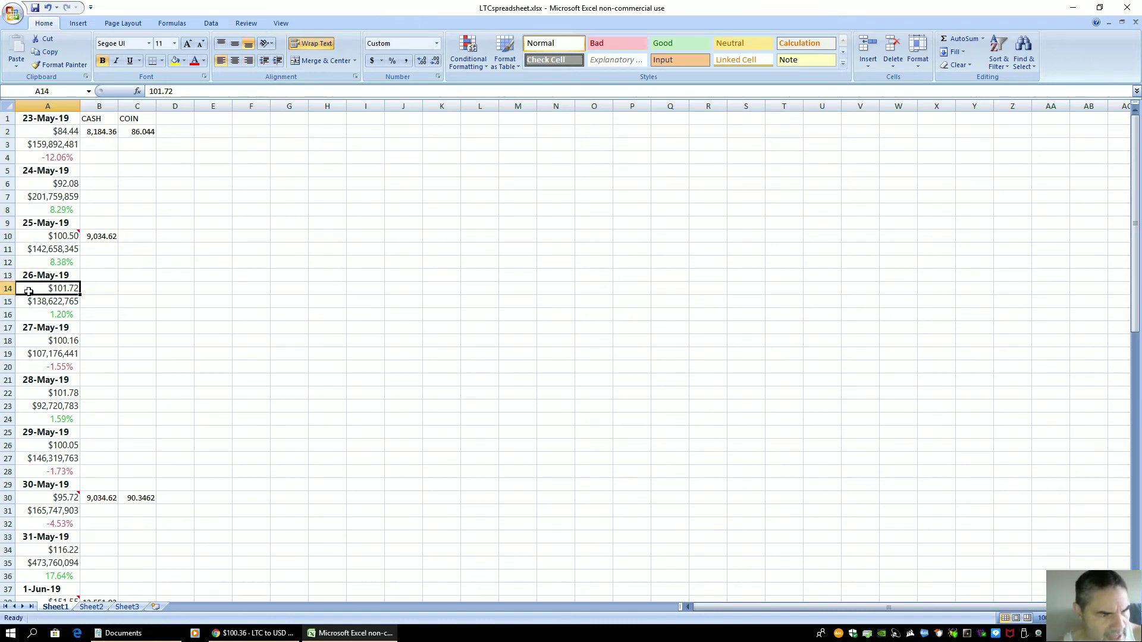
left_click(20, 339)
left_click(26, 394)
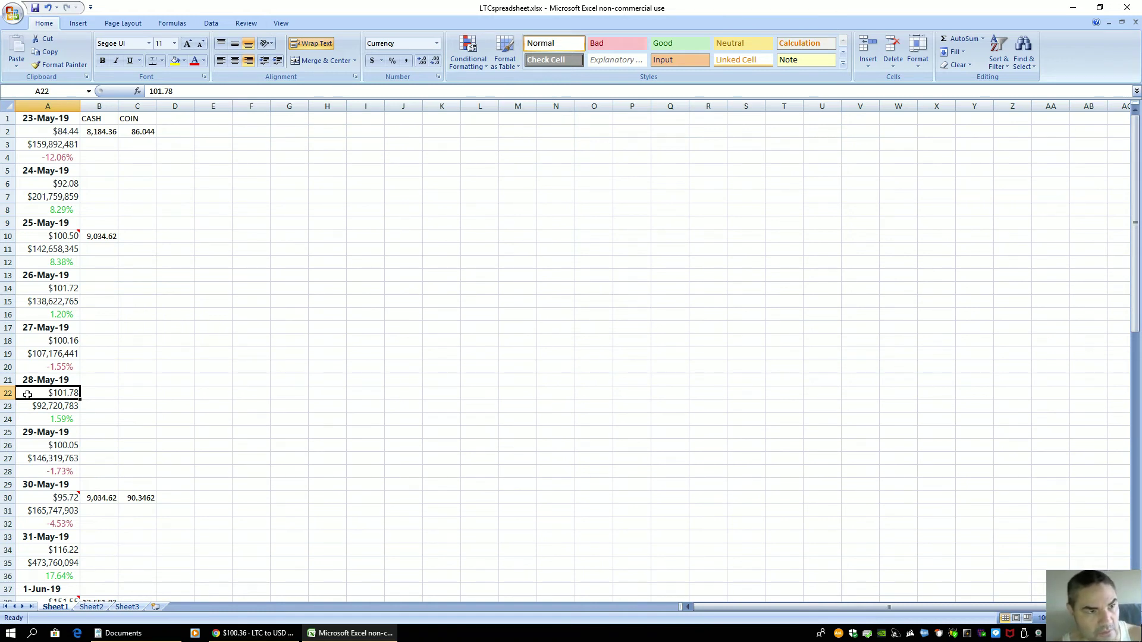
left_click(39, 433)
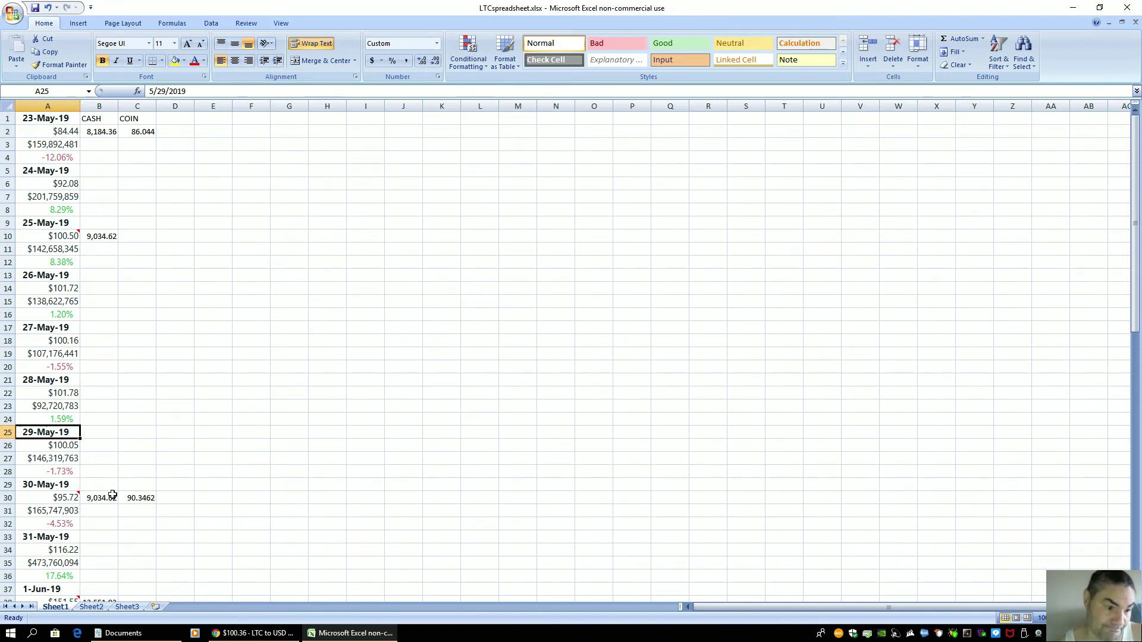
left_click(221, 634)
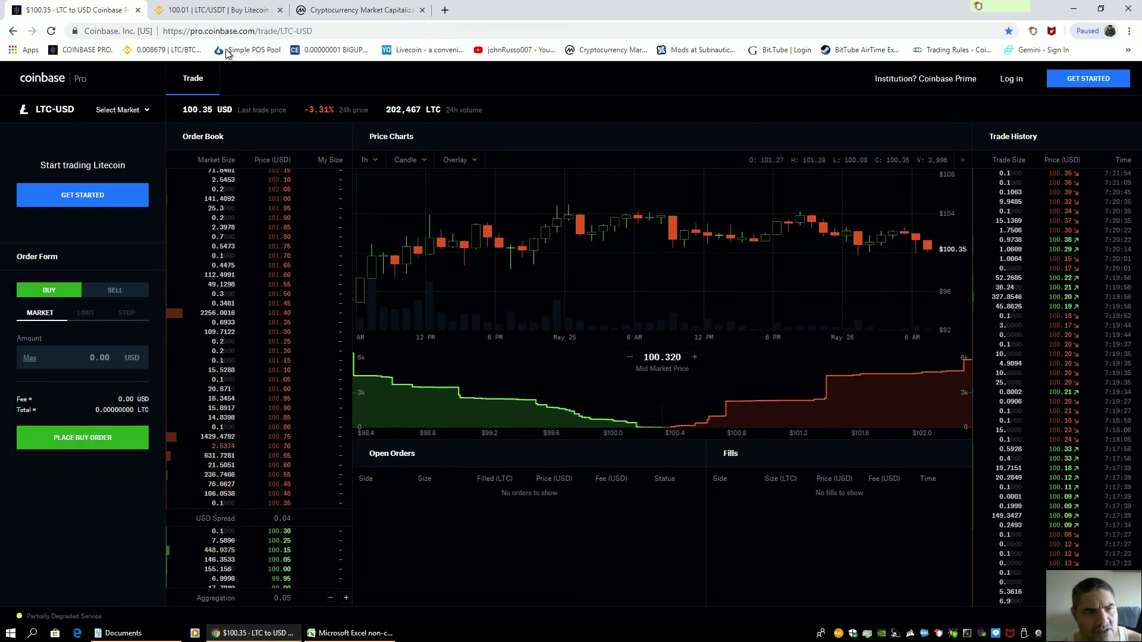
Check Binance's LTC/USDT price near 100.01 USDT, then go back to the LTCspreadsheet.xlsx workbook
left_click(231, 10)
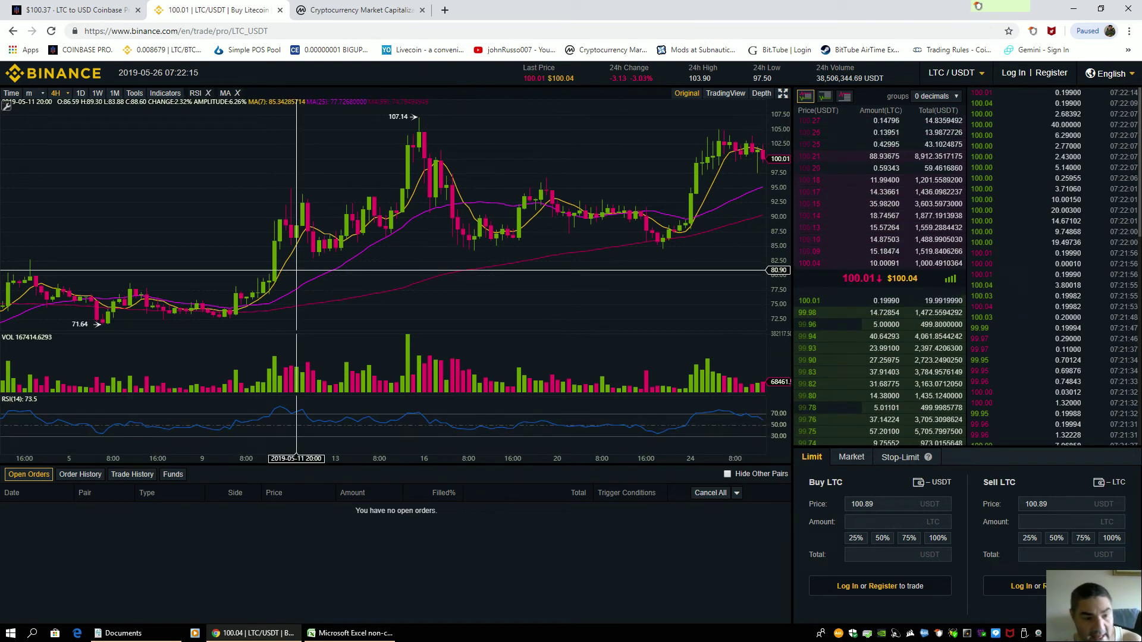
left_click(336, 631)
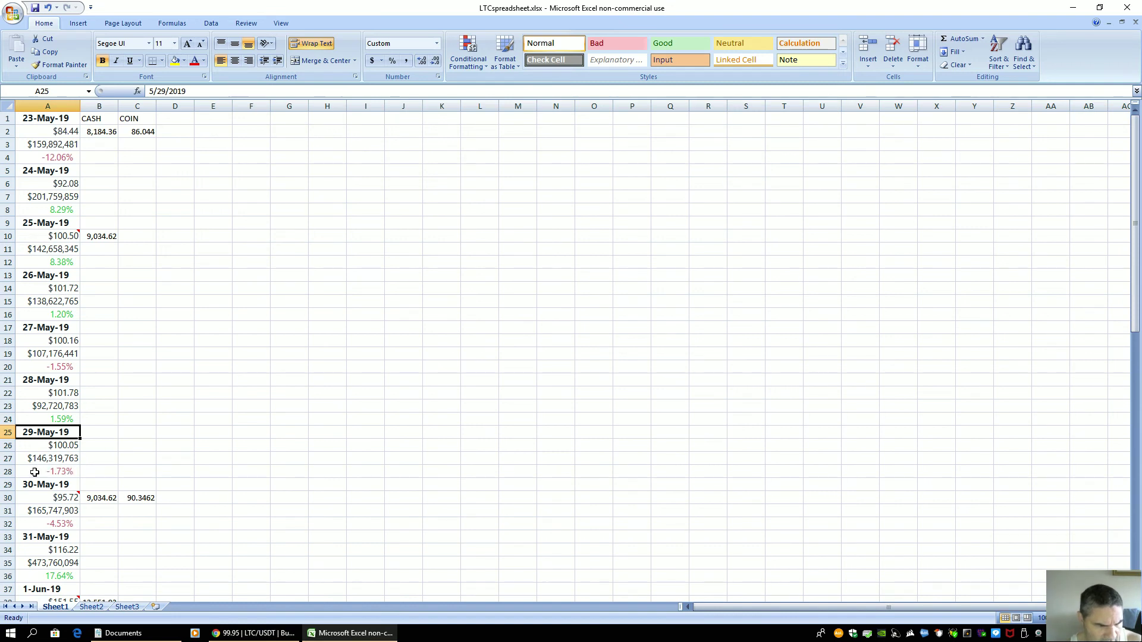
Recheck the 27–30 May predictions and A30's comment, then bring Binance LTC/USDT back to front
left_click(28, 493)
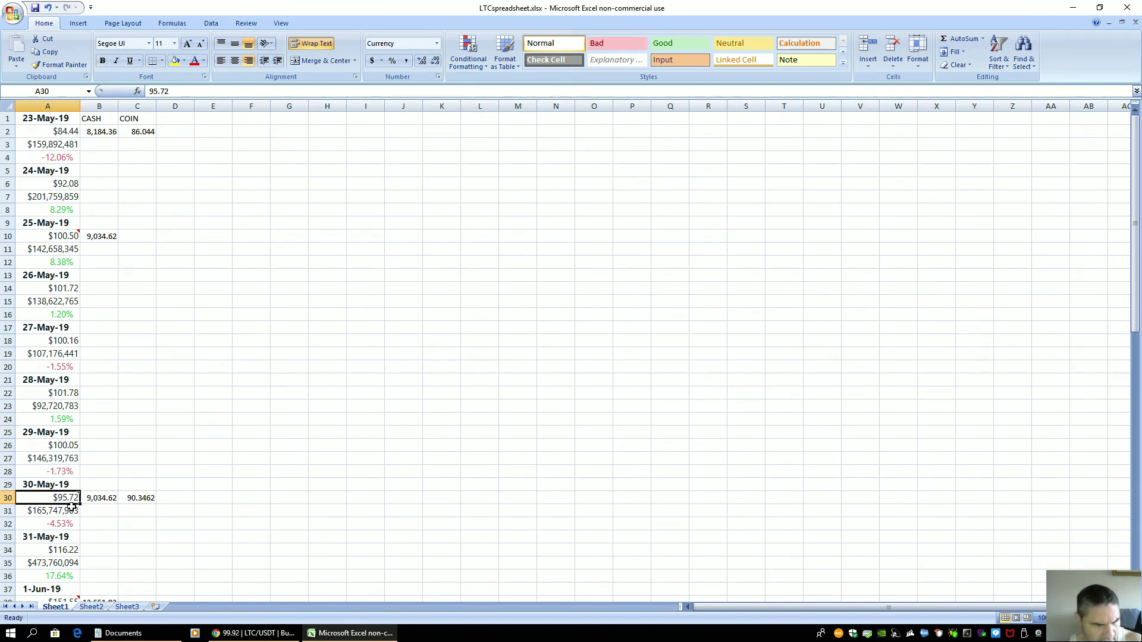
left_click(67, 338)
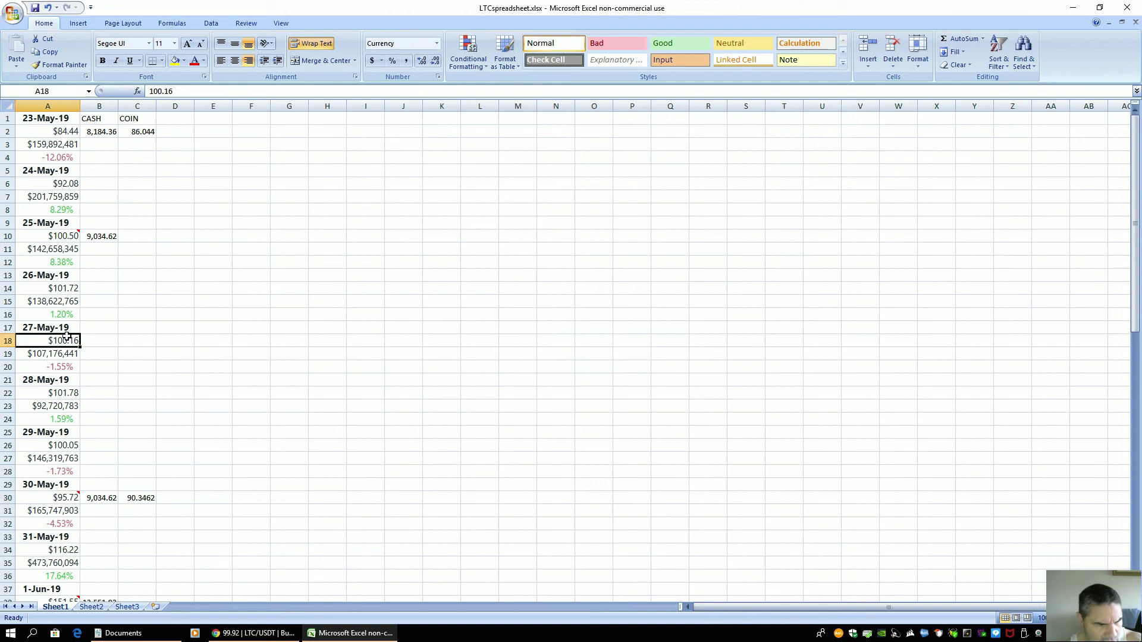
left_click(53, 392)
left_click(51, 445)
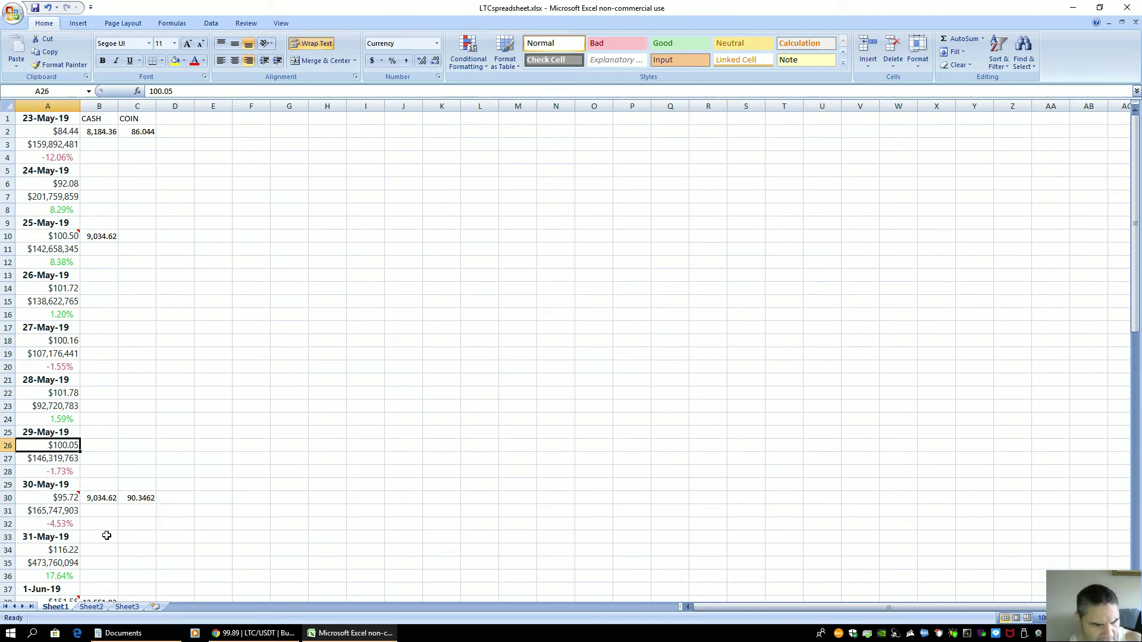
left_click(36, 498)
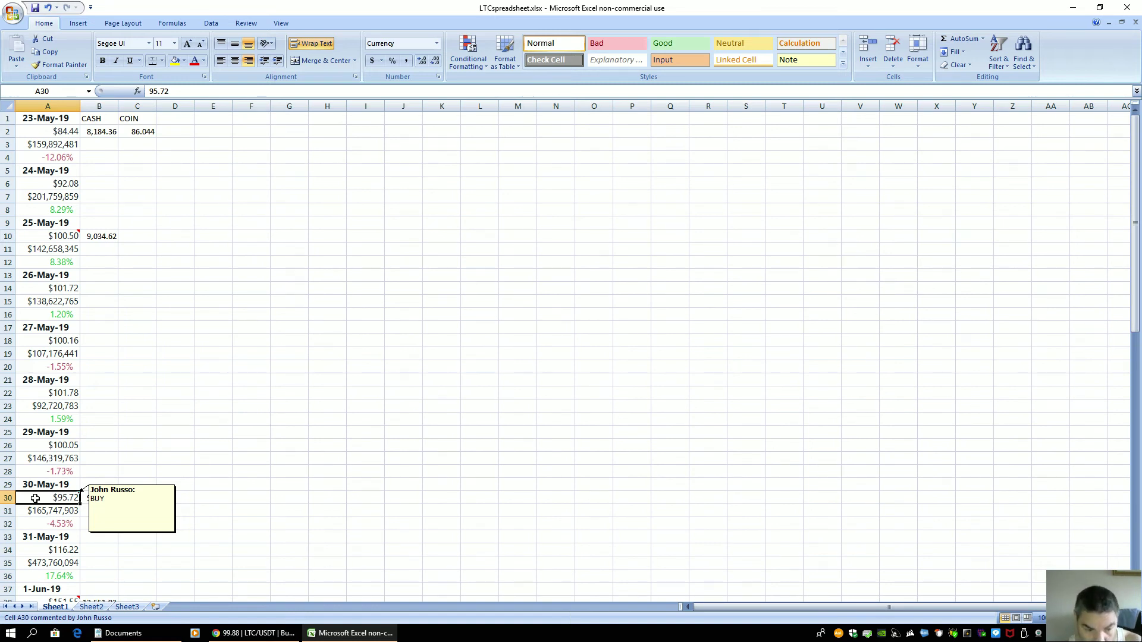
left_click(257, 634)
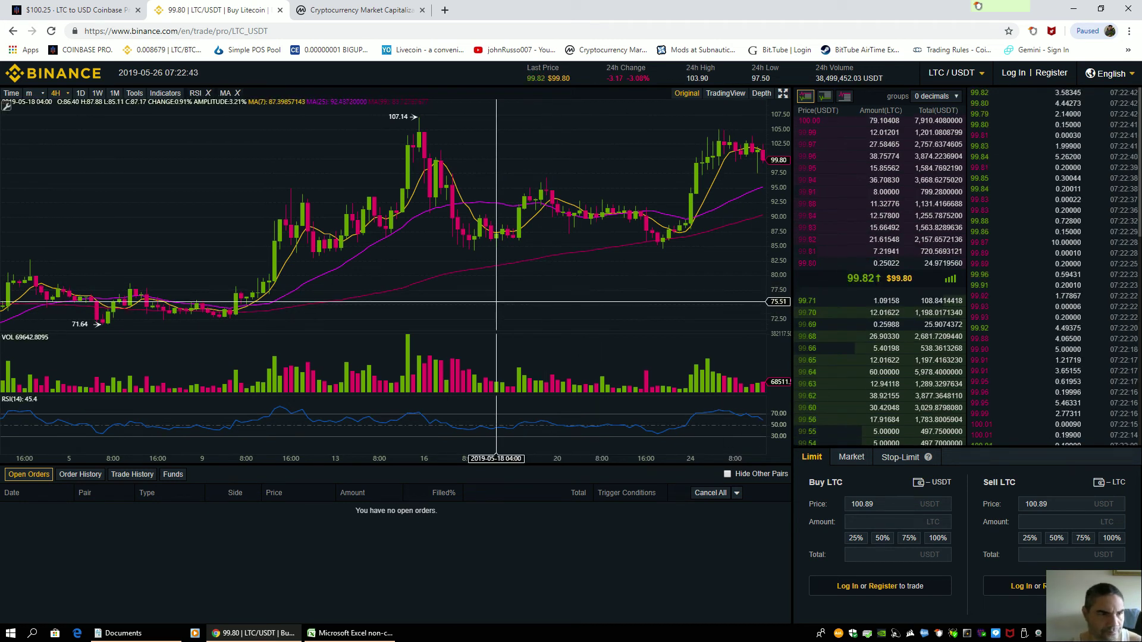
Check Coinbase Pro's LTC-USD price at 100.04 USD, then go back to LTCspreadsheet.xlsx
left_click(82, 10)
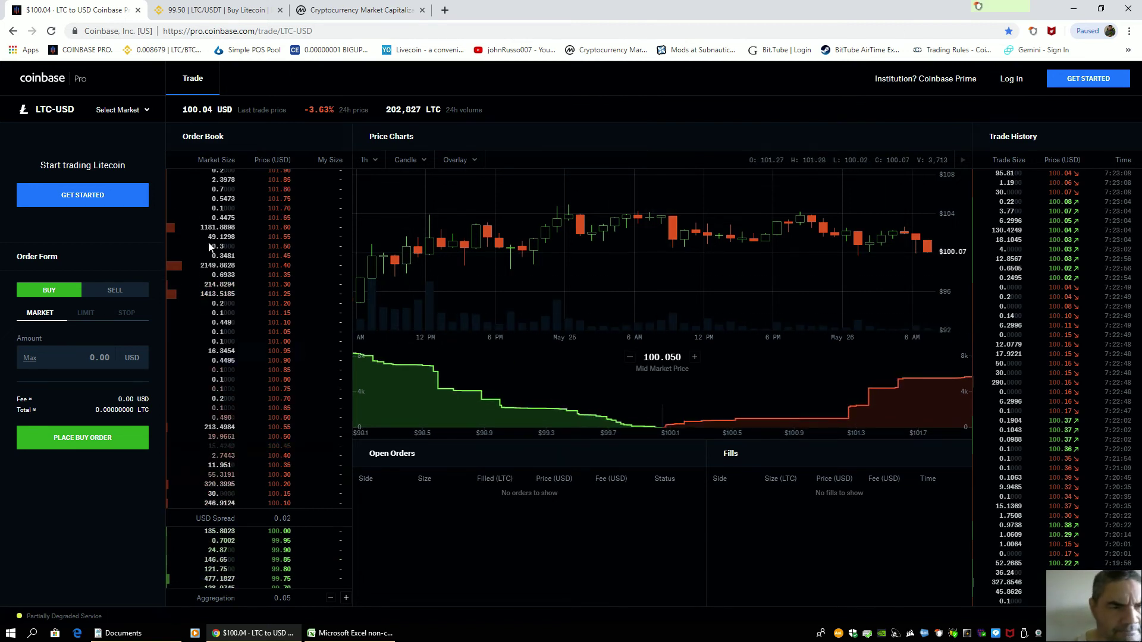
left_click(351, 633)
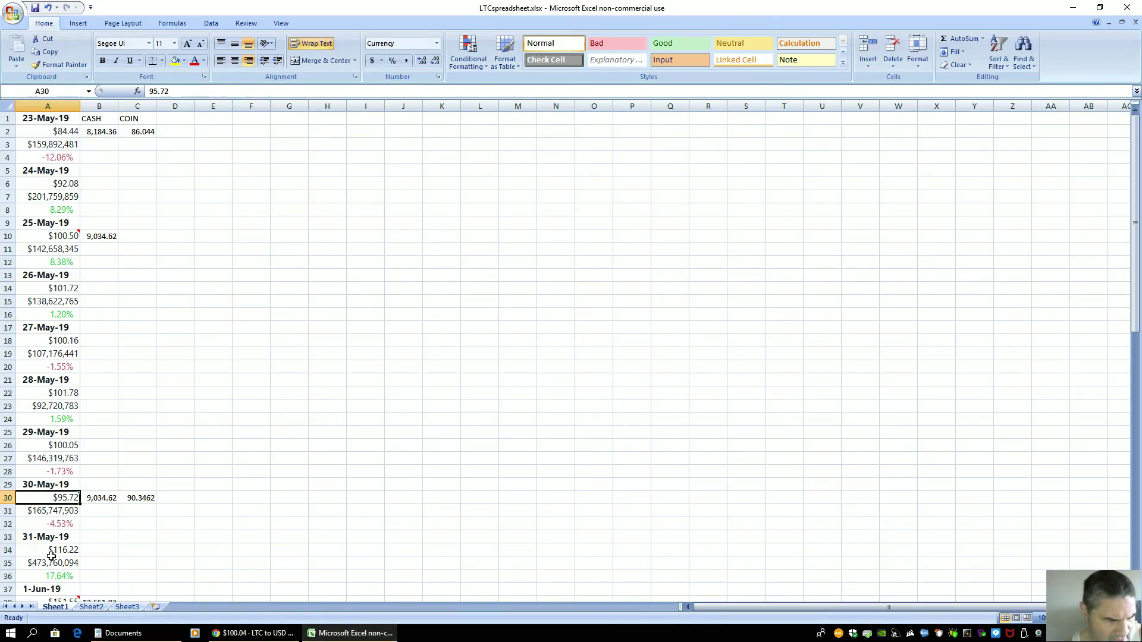
Review the 31-May-19 price $116.22 and the 30-May-19 BUY comment, then return to Coinbase Pro LTC-USD
left_click(52, 552)
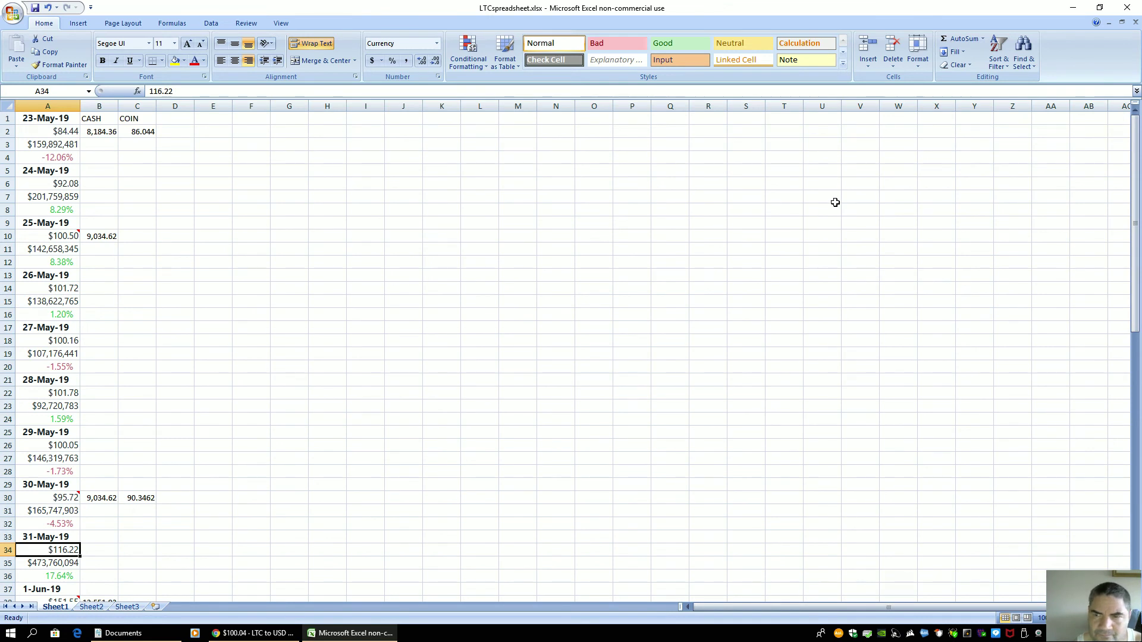
left_click(43, 499)
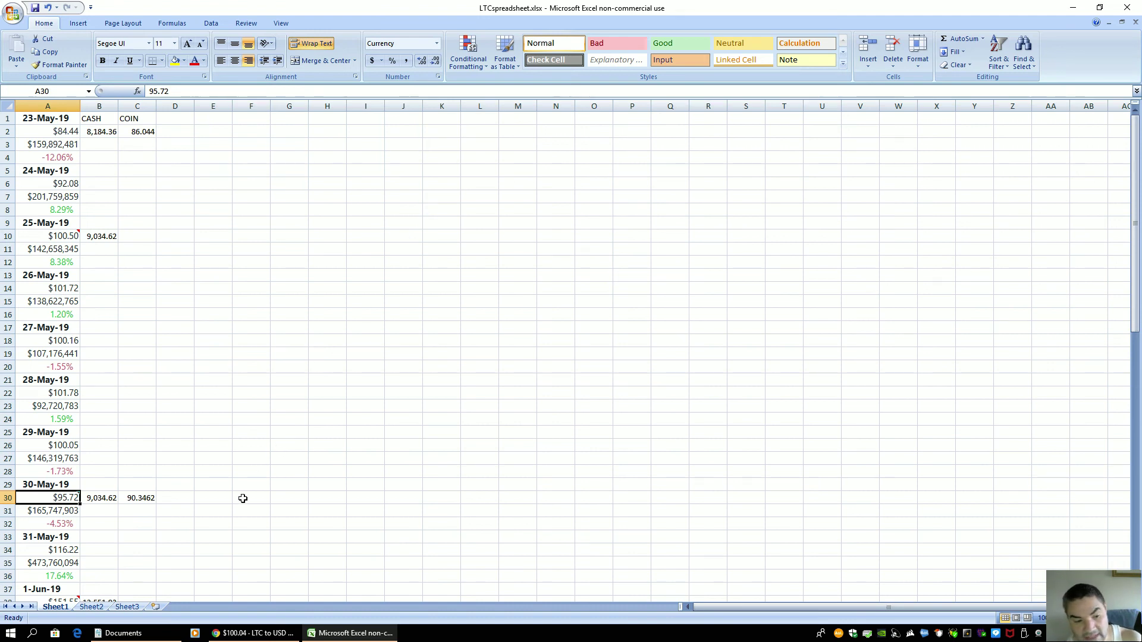
mouse_move(253, 633)
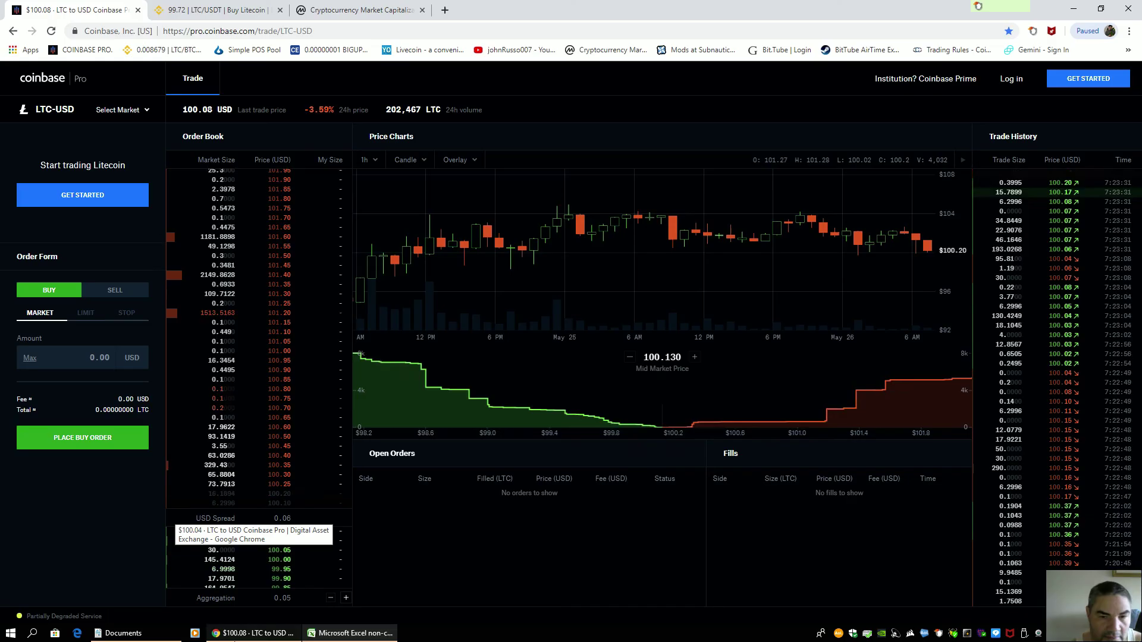
left_click(256, 574)
mouse_move(637, 503)
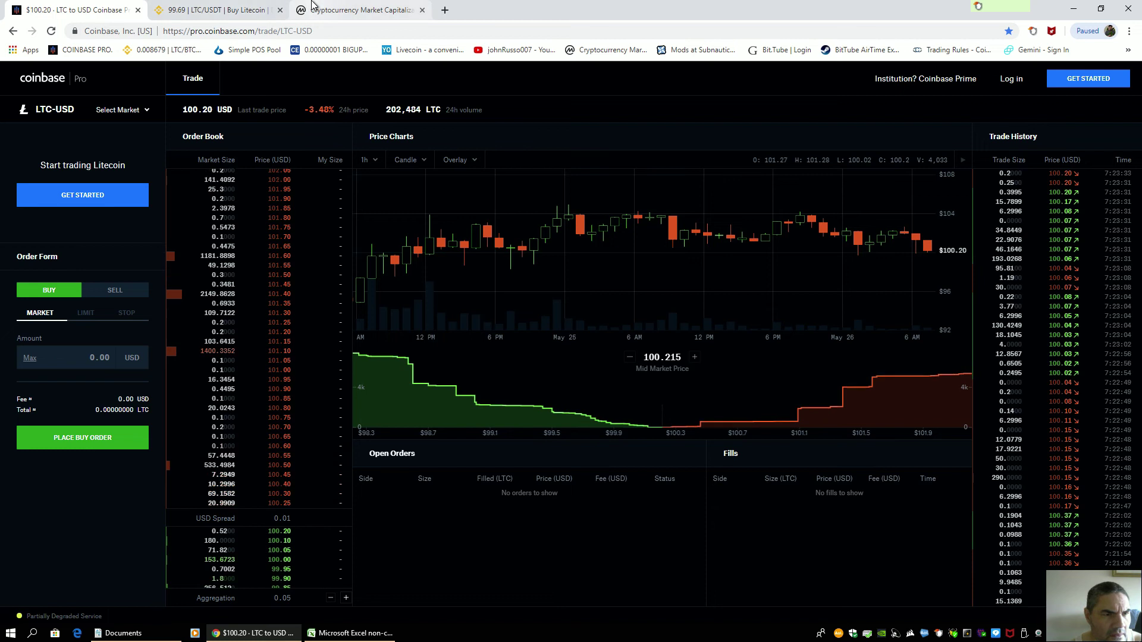
Compare LTC on CoinMarketCap, Binance and Coinbase Pro (100.06 USD), then return to the spreadsheet
left_click(385, 10)
left_click(217, 9)
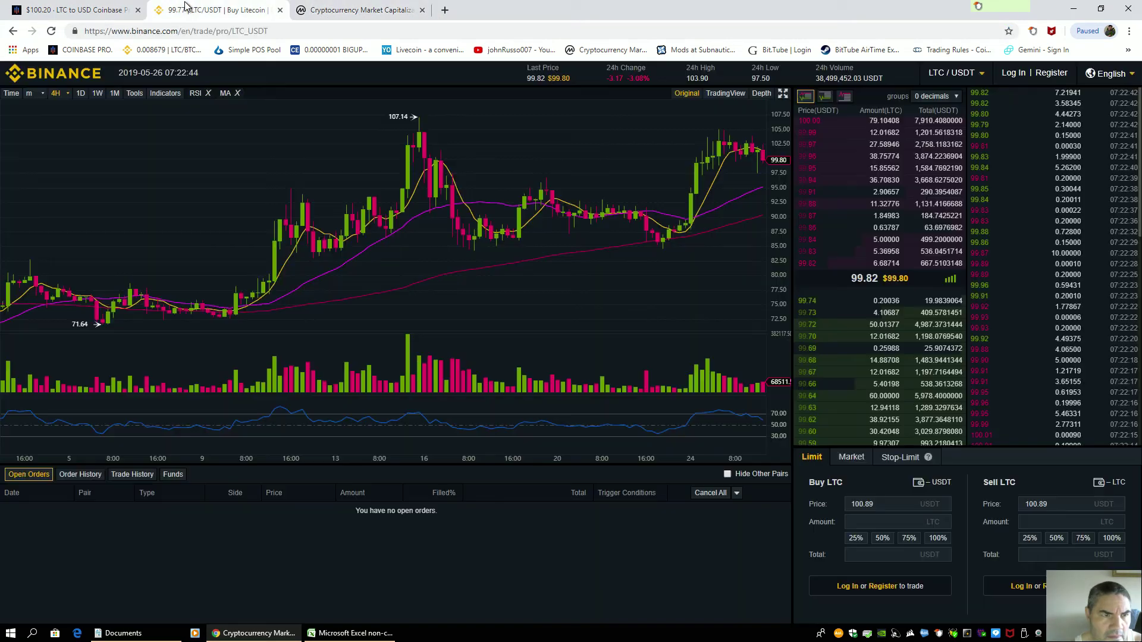
left_click(74, 9)
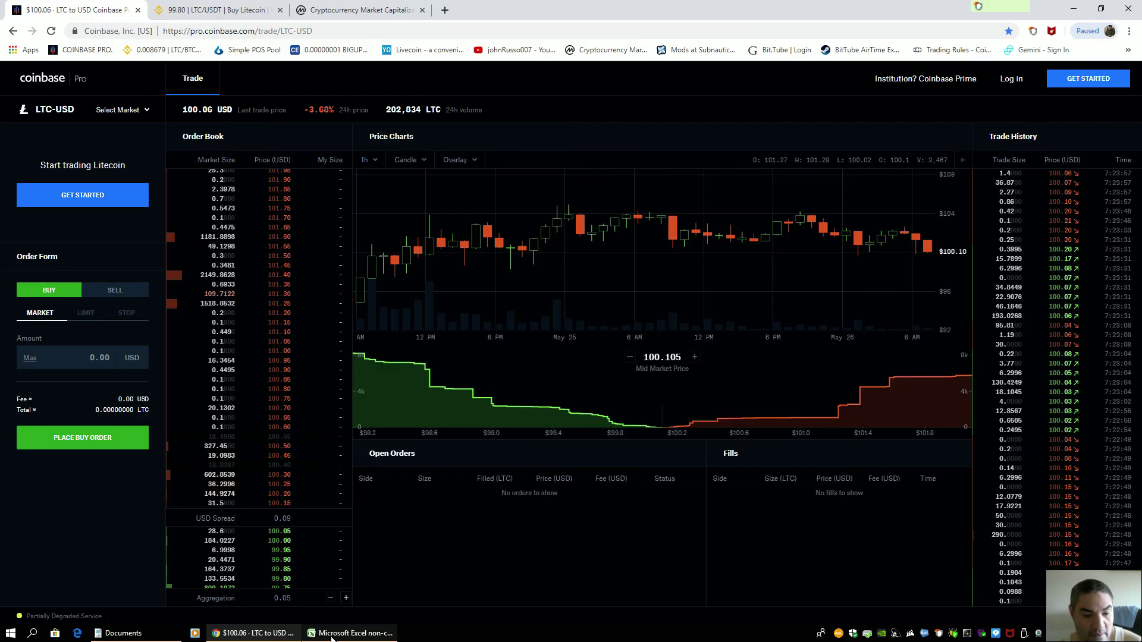
left_click(351, 633)
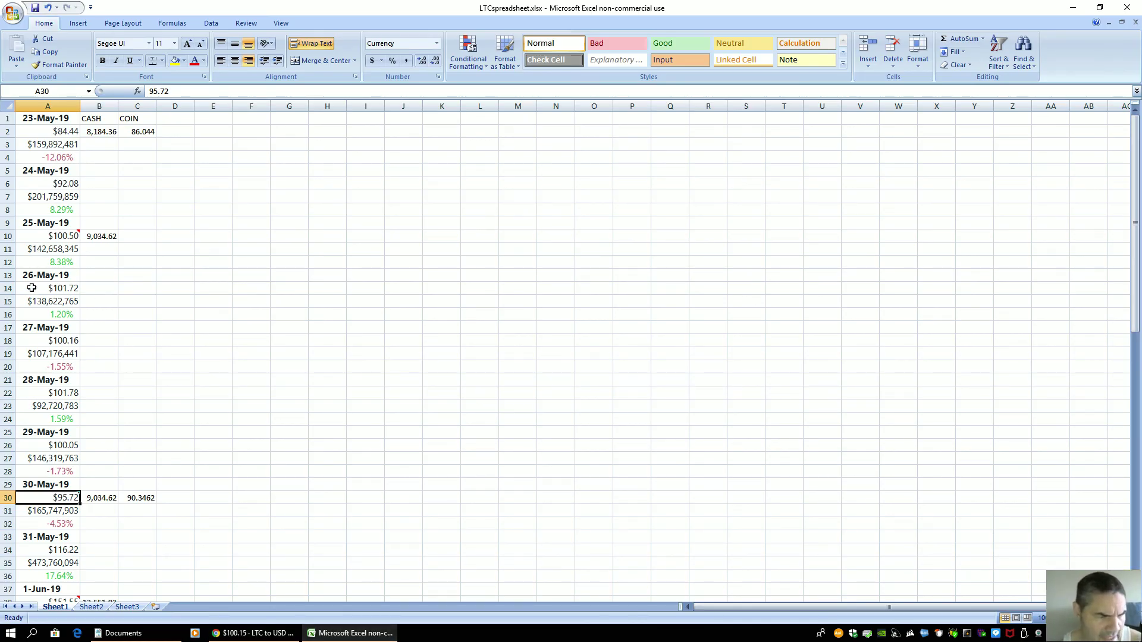
scroll(125, 408, "down", 9)
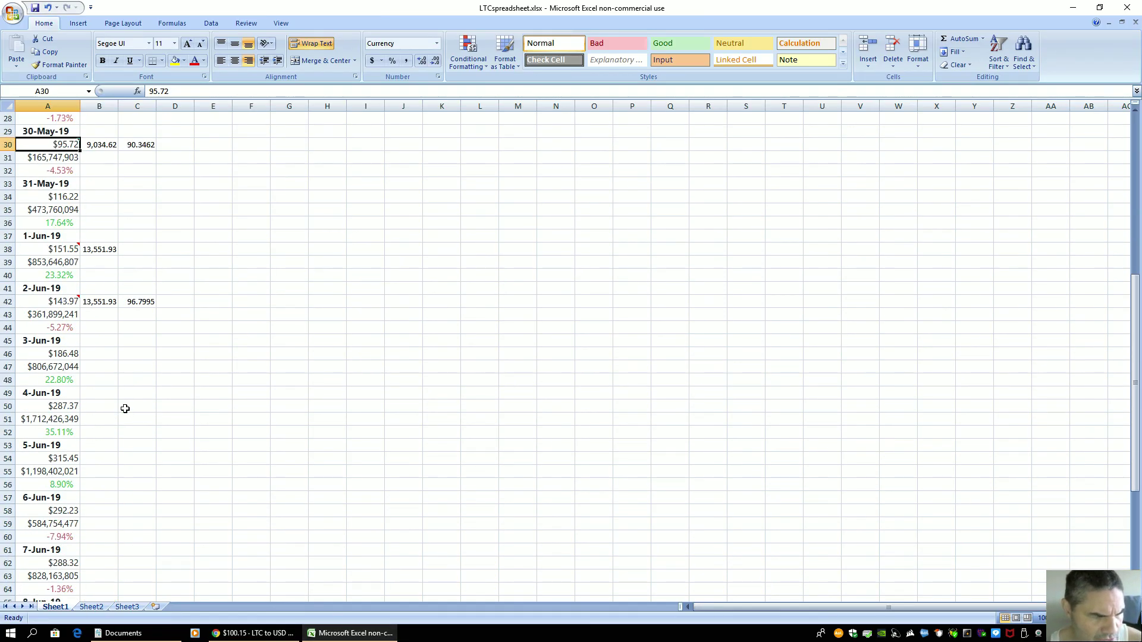
scroll(125, 409, "down", 8)
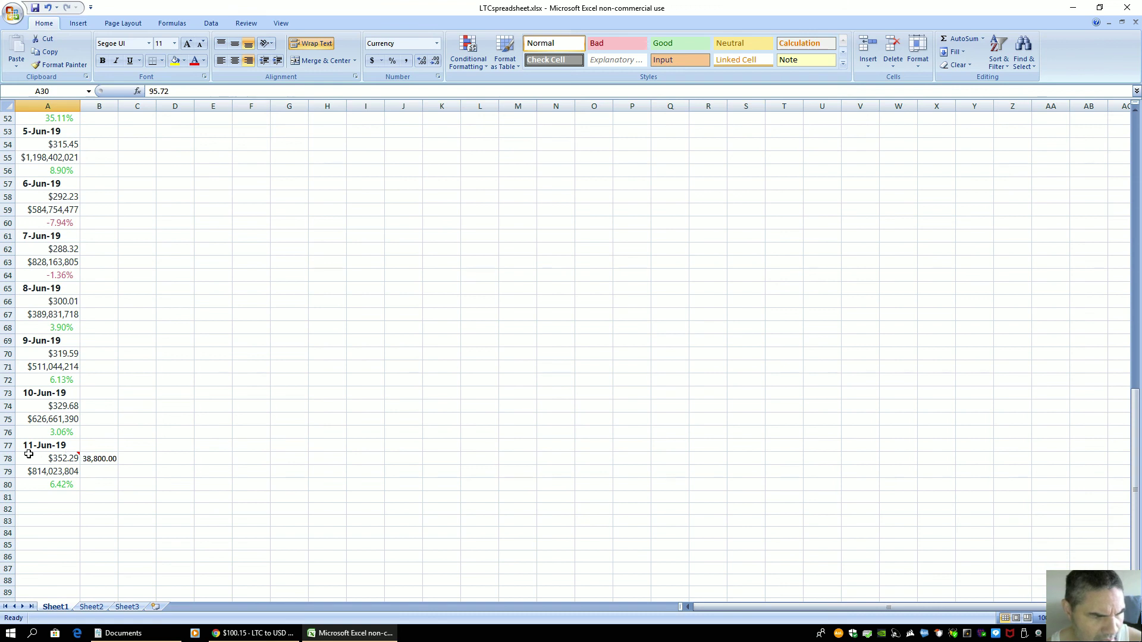
left_click(29, 454)
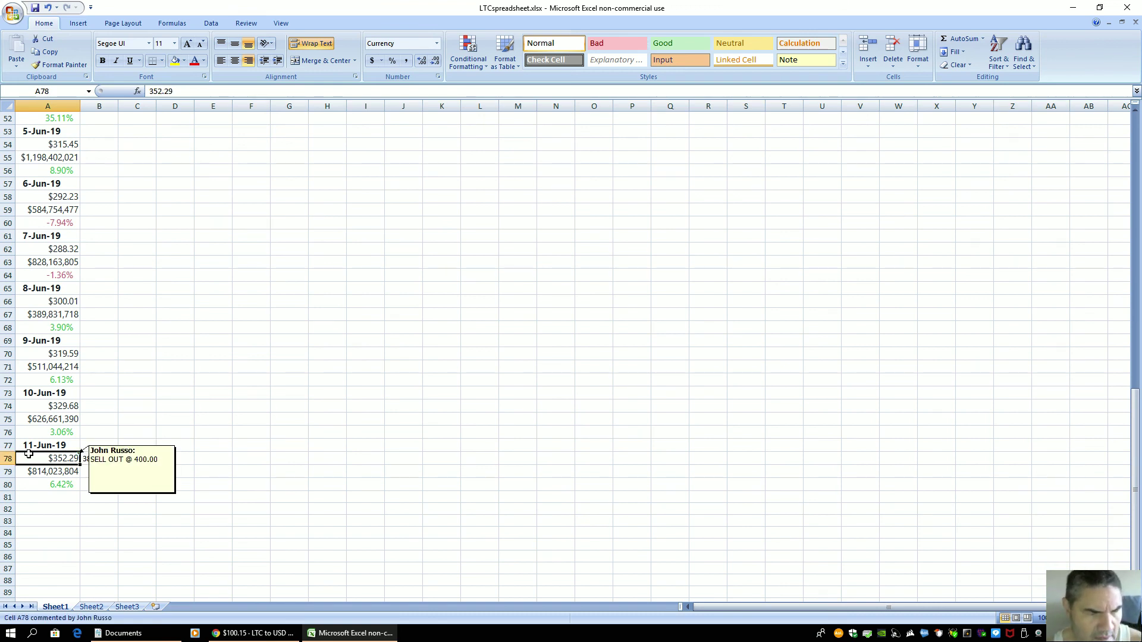
scroll(392, 360, "up", 17)
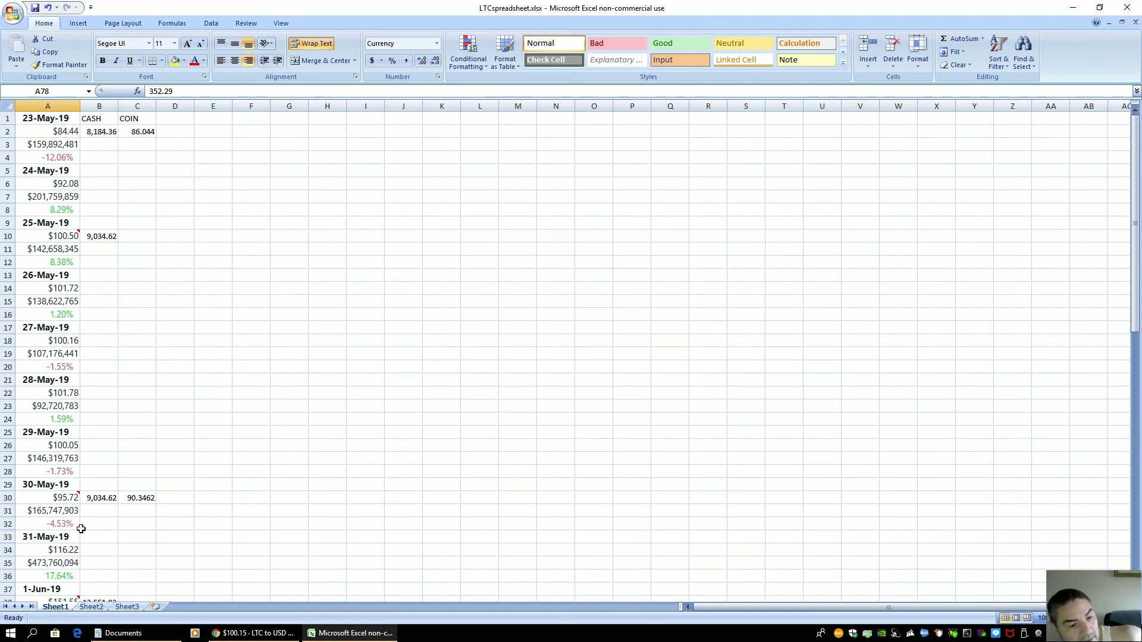
scroll(210, 277, "down", 3)
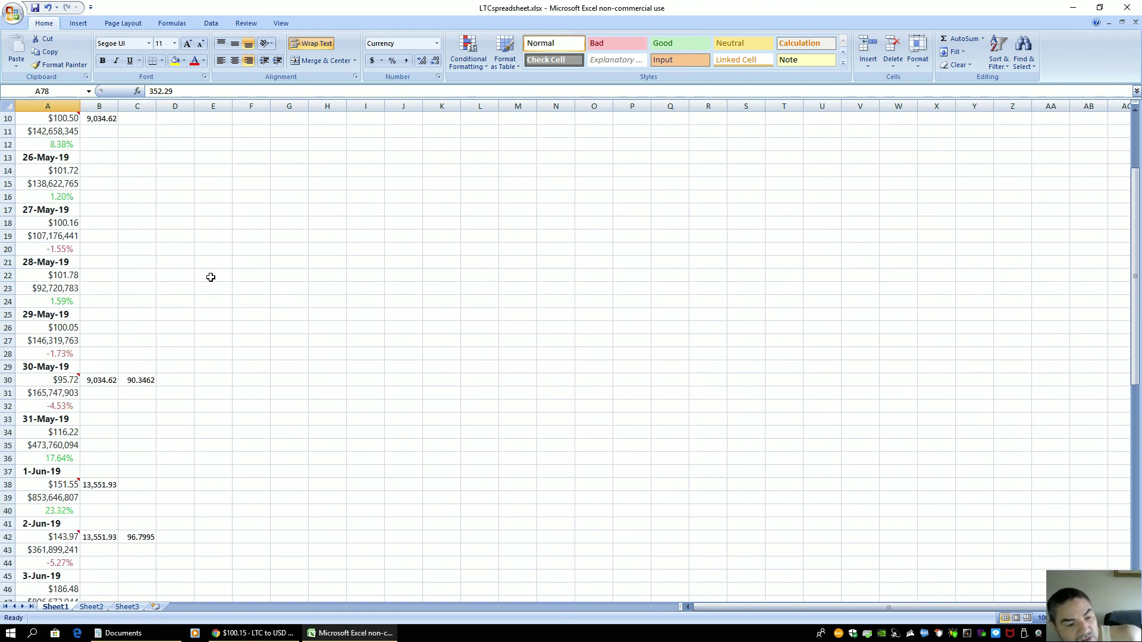
scroll(211, 278, "down", 15)
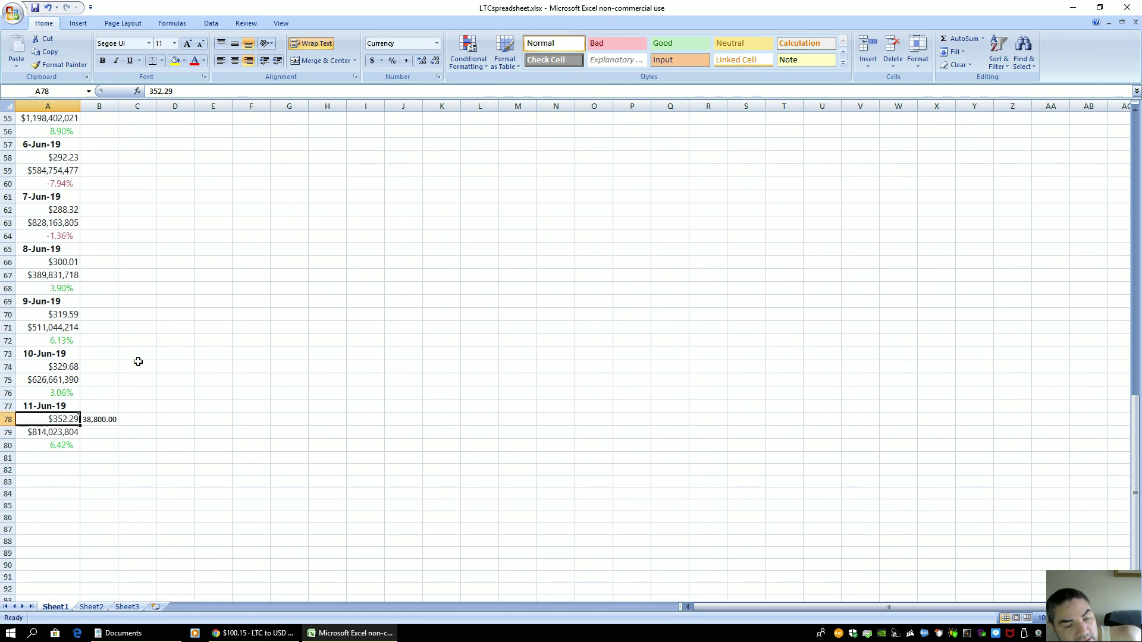
scroll(314, 355, "up", 18)
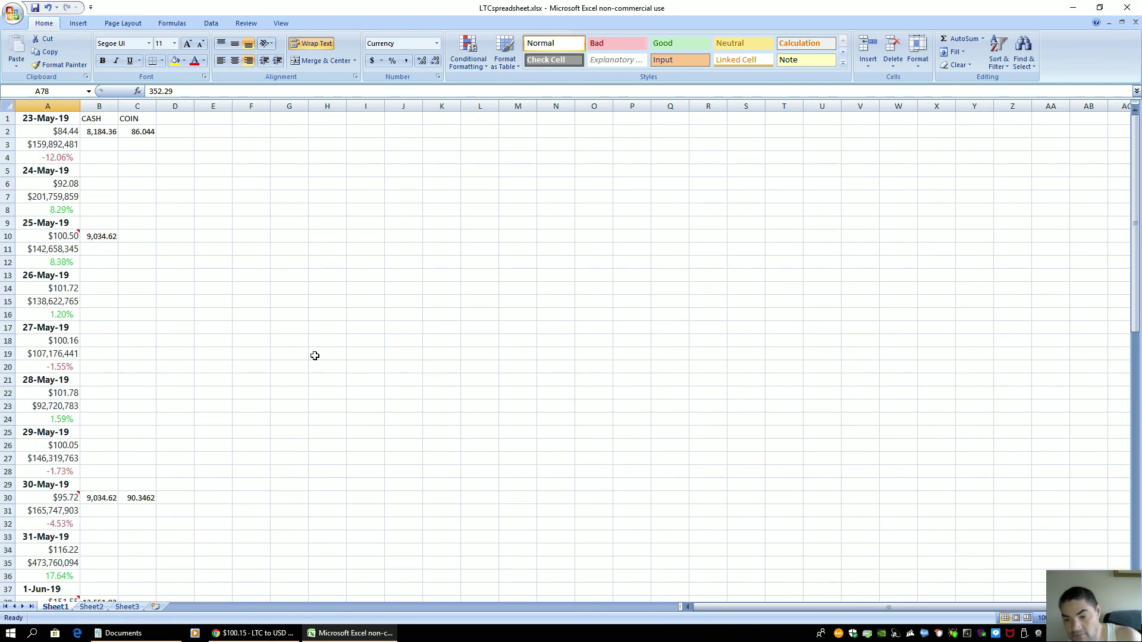